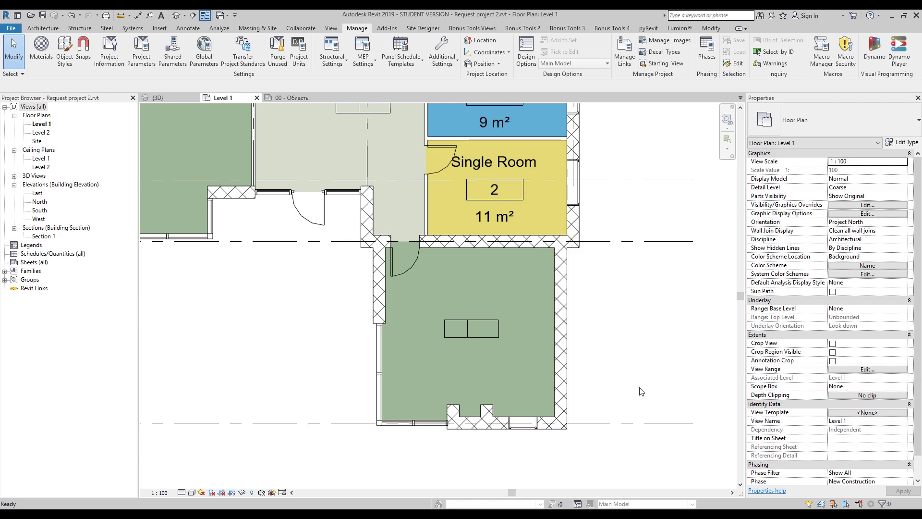
Try to set the New parametre value of the large lower room to Test 1, then check its room tag.
{"action": "left_click", "coordinate": [469, 335]}
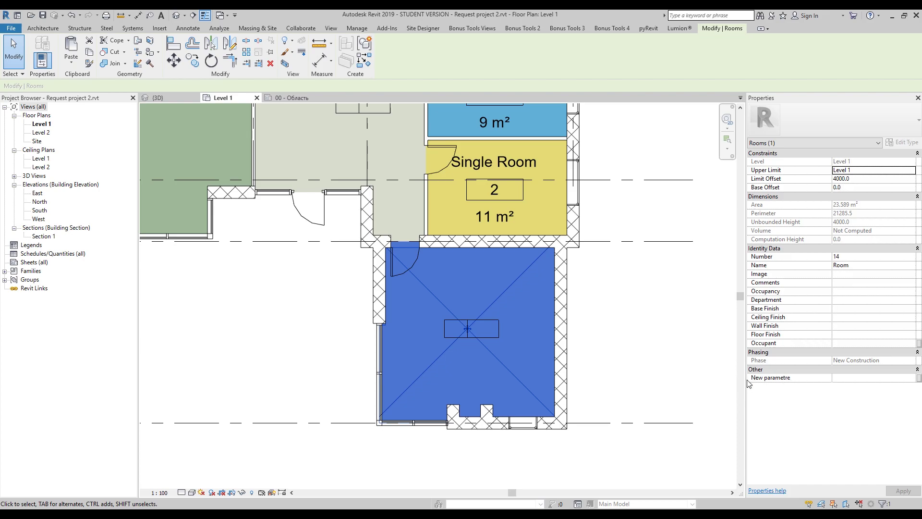
{"action": "left_click", "coordinate": [858, 378]}
{"action": "type", "text": "Test 1"}
{"action": "left_click", "coordinate": [665, 325]}
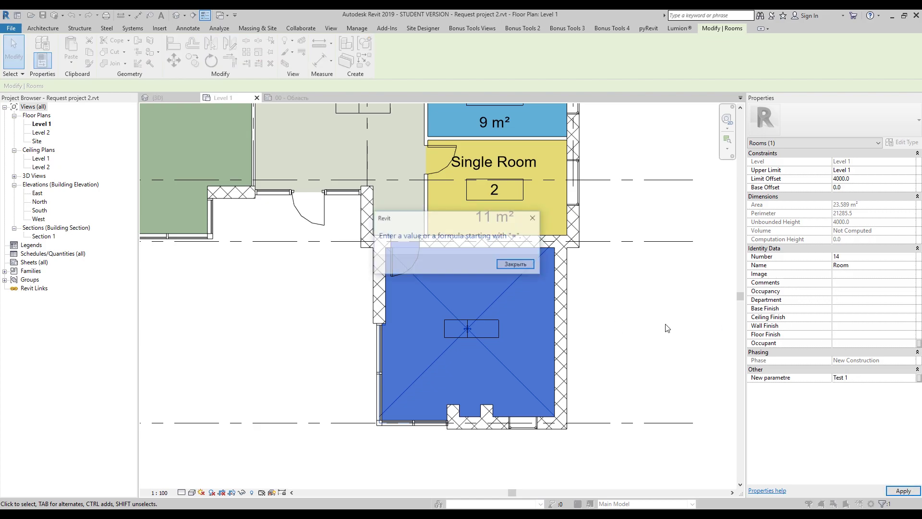
{"action": "left_click", "coordinate": [509, 264]}
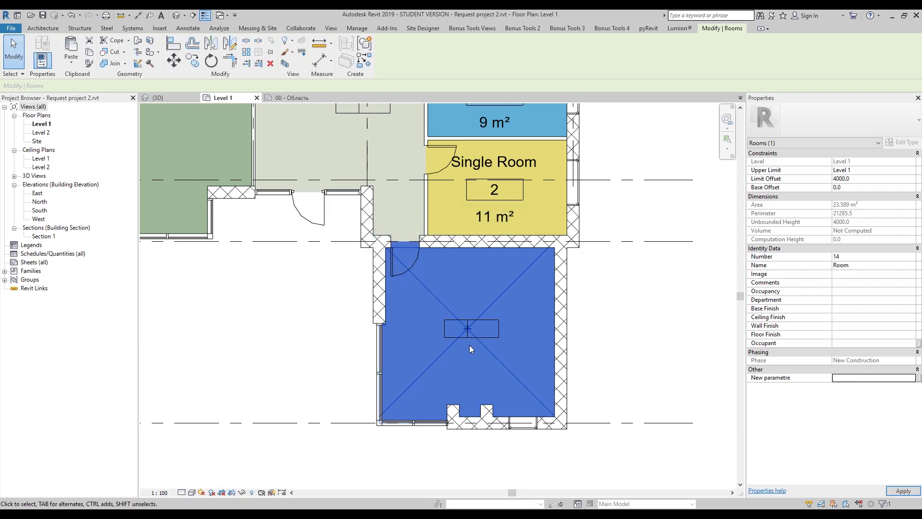
{"action": "left_click", "coordinate": [499, 326]}
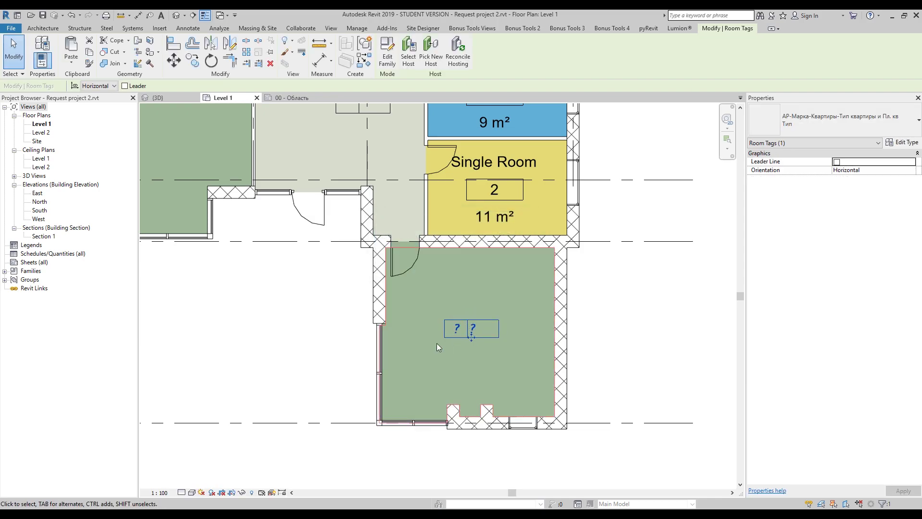
{"action": "left_click", "coordinate": [703, 352]}
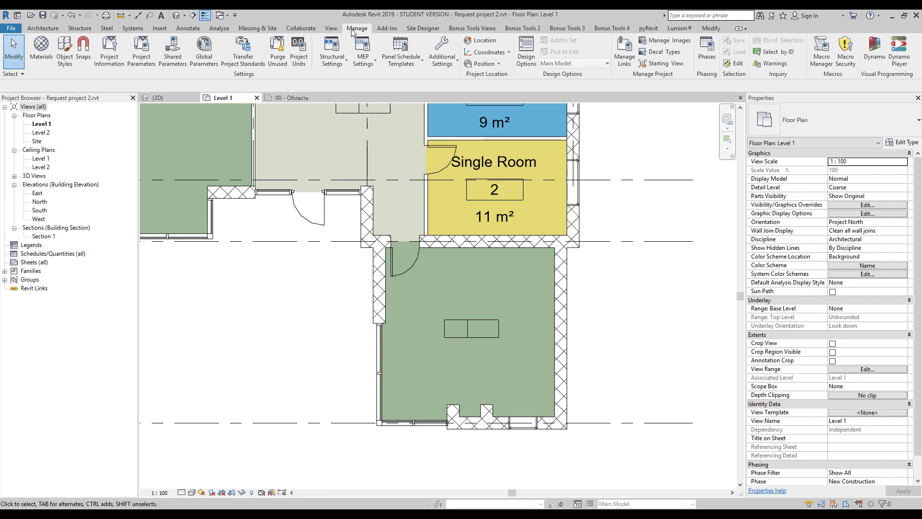
Create a shared parameter file named SP in the US Metric templates folder.
{"action": "left_click", "coordinate": [178, 54]}
{"action": "left_click_drag", "start_coordinate": [407, 158], "coordinate": [373, 158]}
{"action": "left_click_drag", "start_coordinate": [332, 186], "coordinate": [458, 185]}
{"action": "left_click_drag", "start_coordinate": [336, 186], "coordinate": [364, 182]}
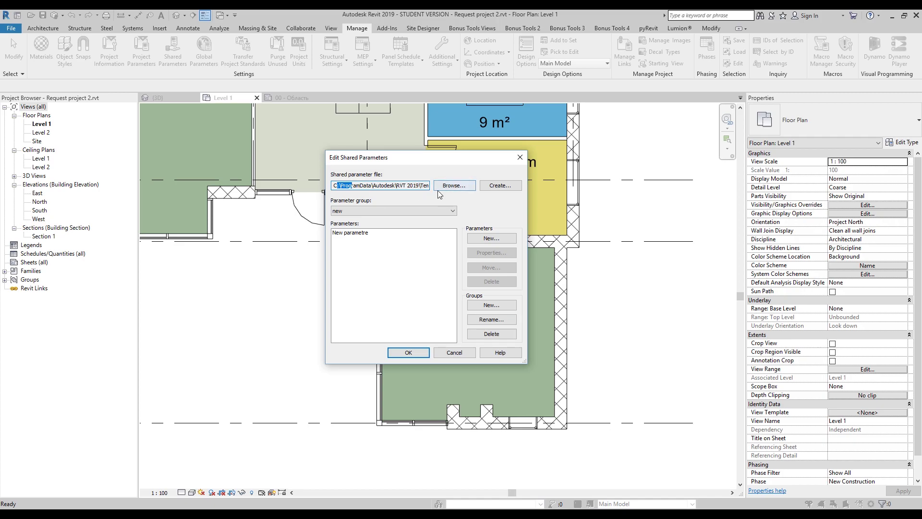
{"action": "left_click", "coordinate": [502, 187]}
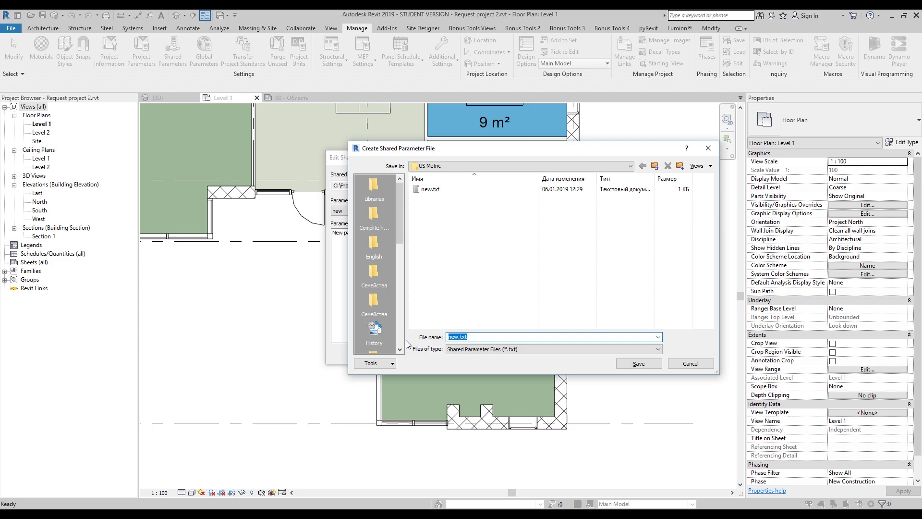
{"action": "type", "text": "SP"}
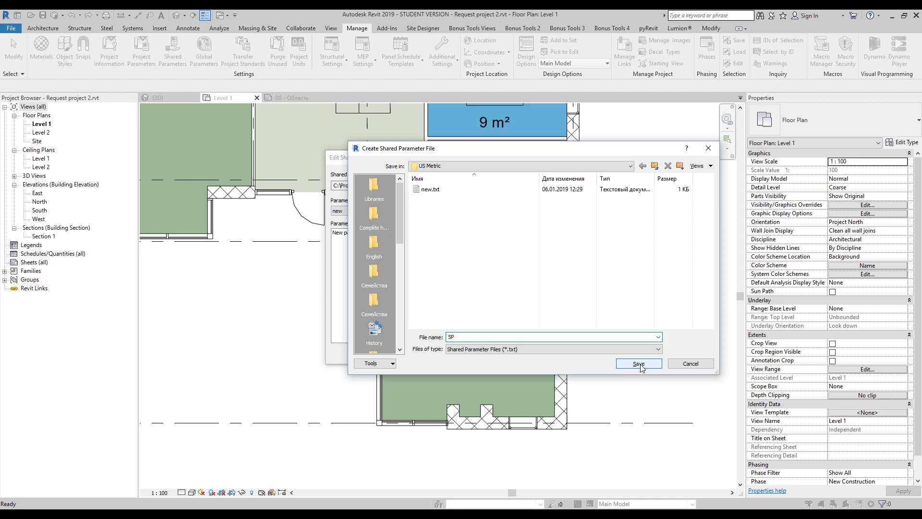
{"action": "left_click", "coordinate": [468, 166]}
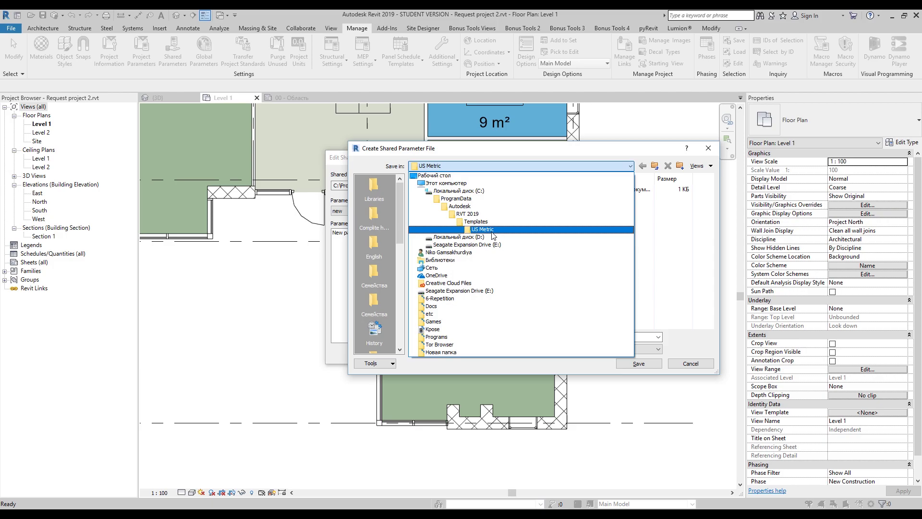
{"action": "left_click", "coordinate": [651, 352]}
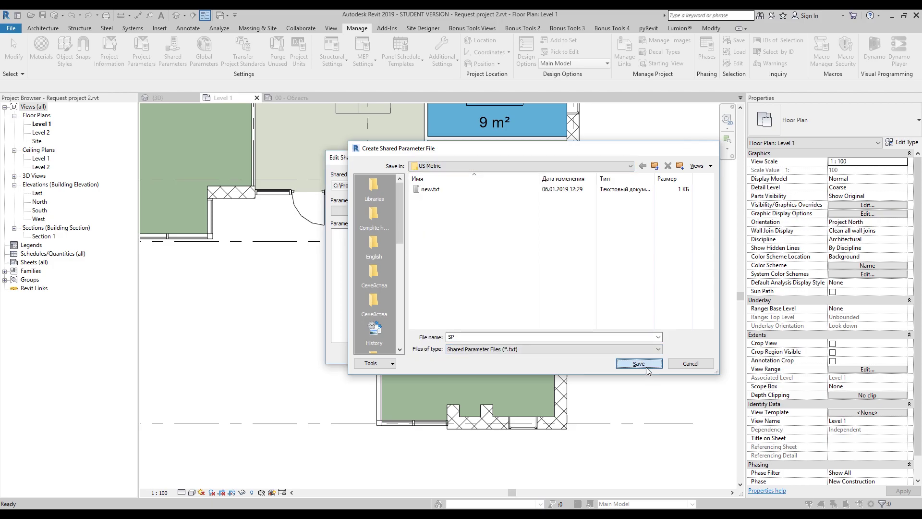
{"action": "left_click", "coordinate": [646, 367]}
Add a parameter group named Rooms to the SP shared parameter file.
{"action": "left_click", "coordinate": [417, 187]}
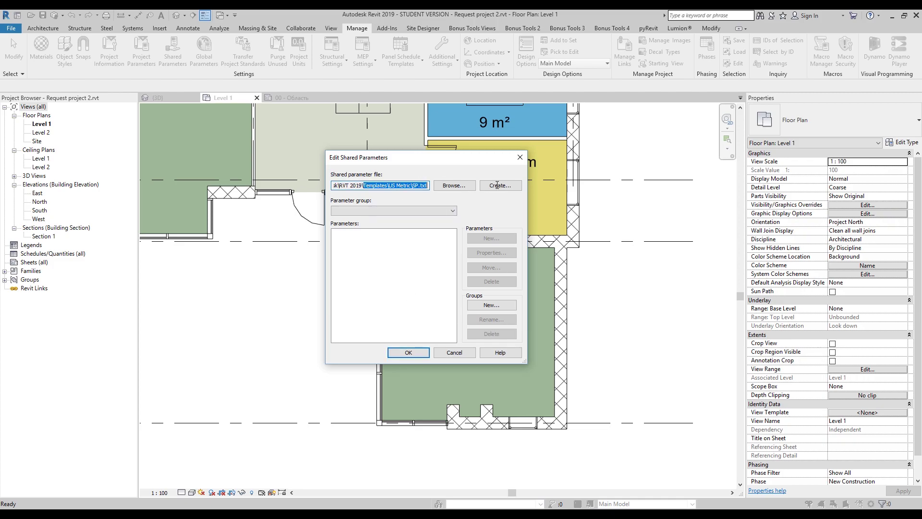
{"action": "left_click", "coordinate": [413, 185]}
{"action": "left_click", "coordinate": [409, 211]}
{"action": "left_click", "coordinate": [409, 214]}
{"action": "left_click", "coordinate": [489, 306]}
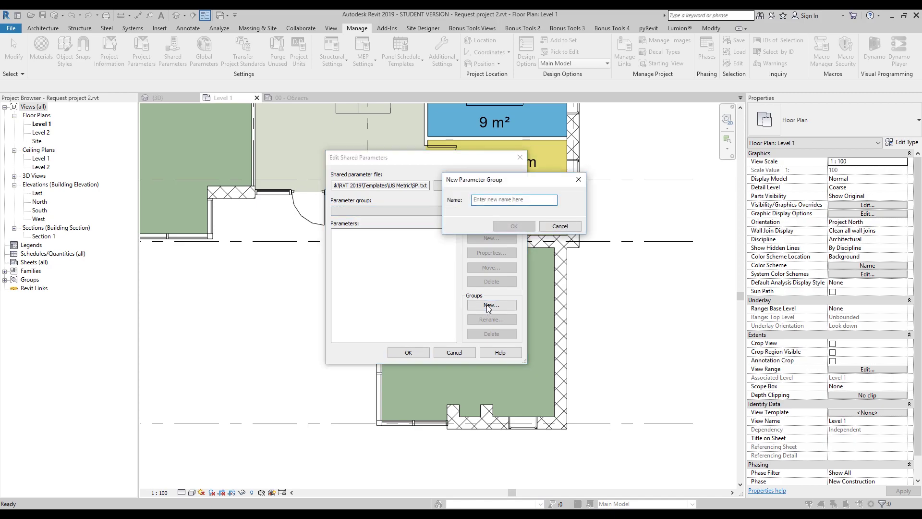
{"action": "type", "text": "R"}
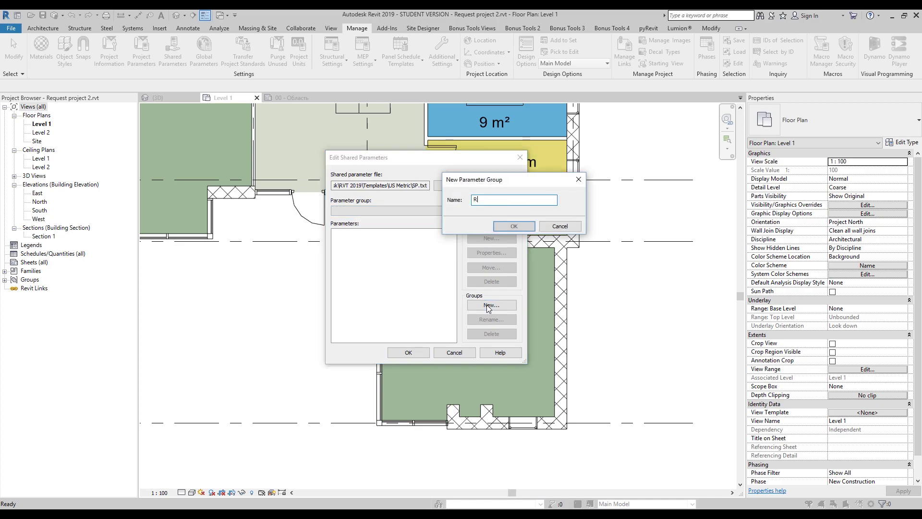
{"action": "type", "text": "ooms"}
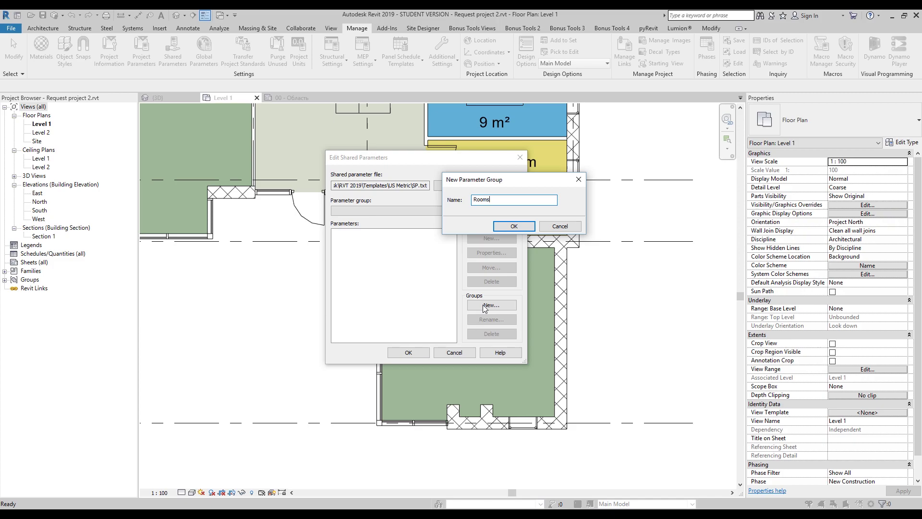
{"action": "left_click", "coordinate": [525, 230]}
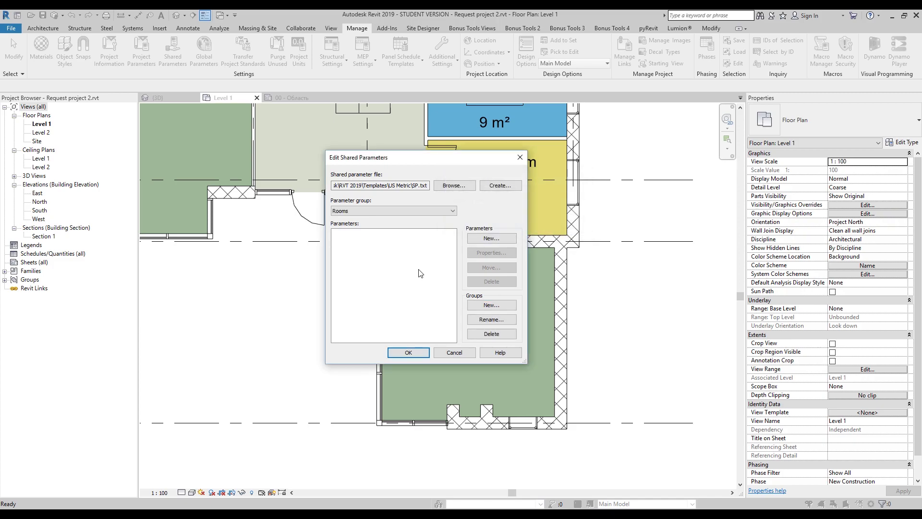
Create a shared parameter named Double st in the Rooms group, with discipline Common and type Text, and save the shared parameters.
{"action": "left_click", "coordinate": [488, 240]}
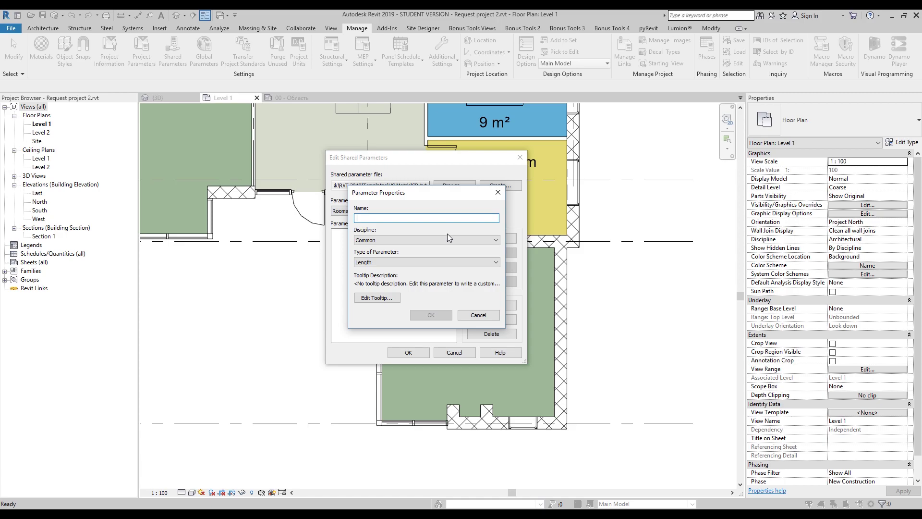
{"action": "type", "text": "Double st"}
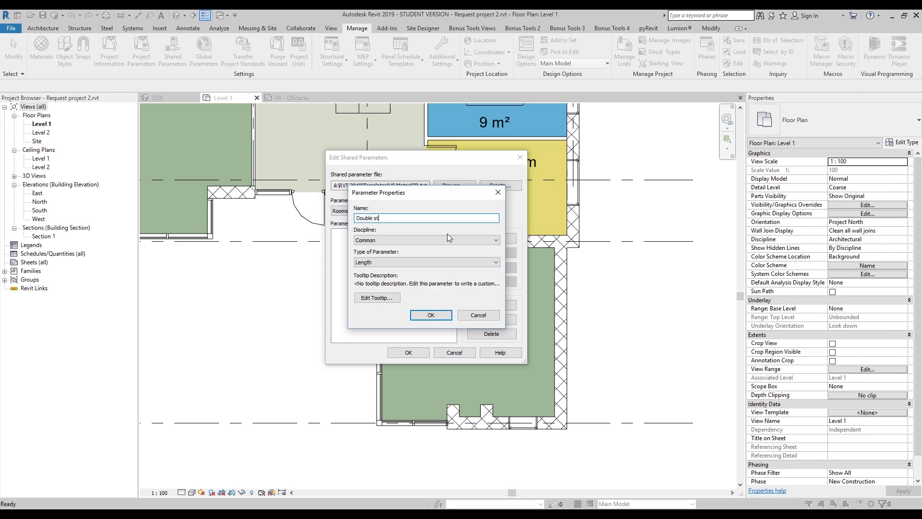
{"action": "key", "text": "BackSpace"}
{"action": "key", "text": "BackSpace"}
{"action": "left_click", "coordinate": [393, 240]}
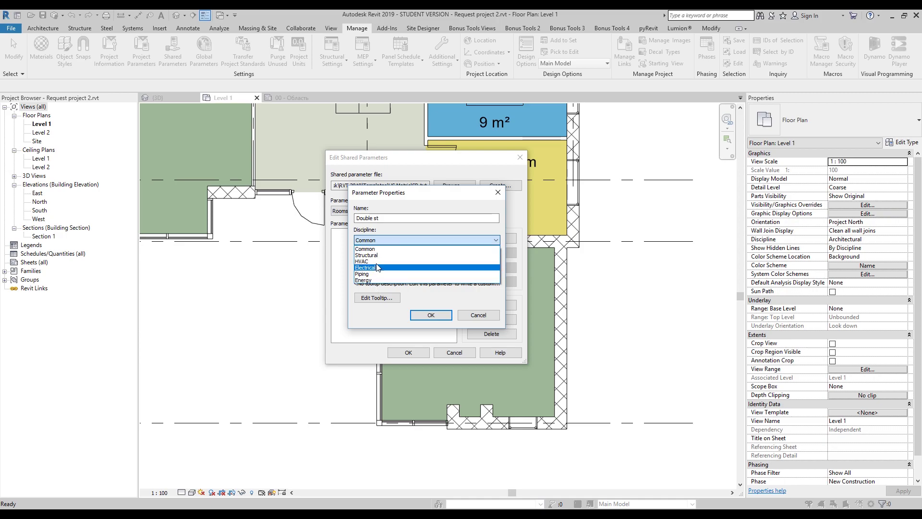
{"action": "left_click", "coordinate": [400, 243]}
{"action": "left_click", "coordinate": [401, 261]}
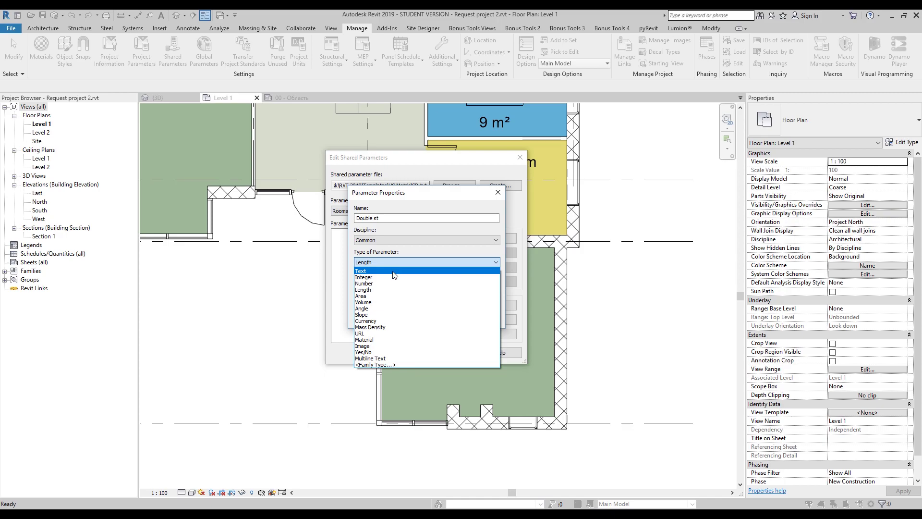
{"action": "left_click", "coordinate": [394, 272]}
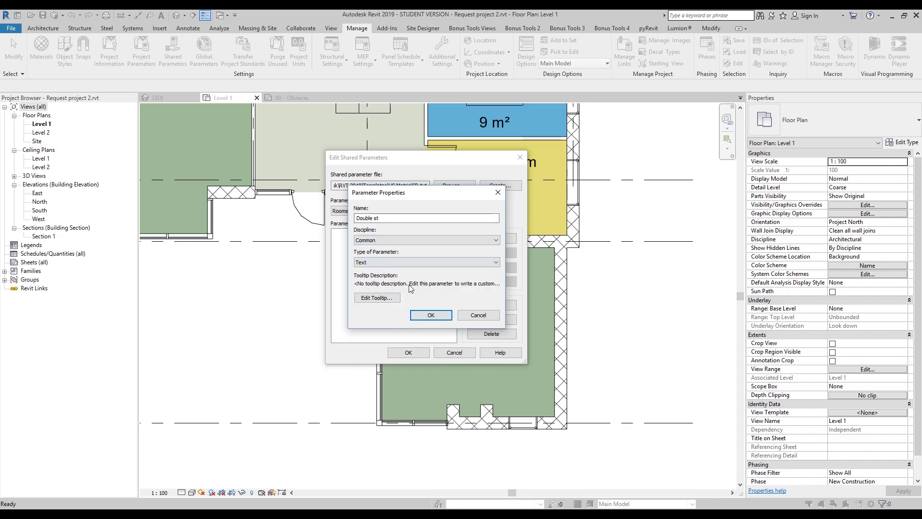
{"action": "left_click", "coordinate": [431, 315]}
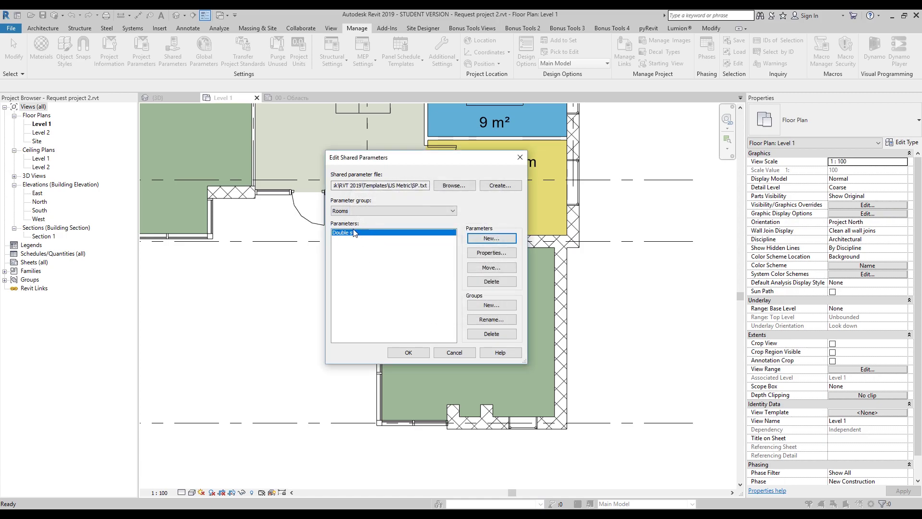
{"action": "left_click", "coordinate": [408, 352]}
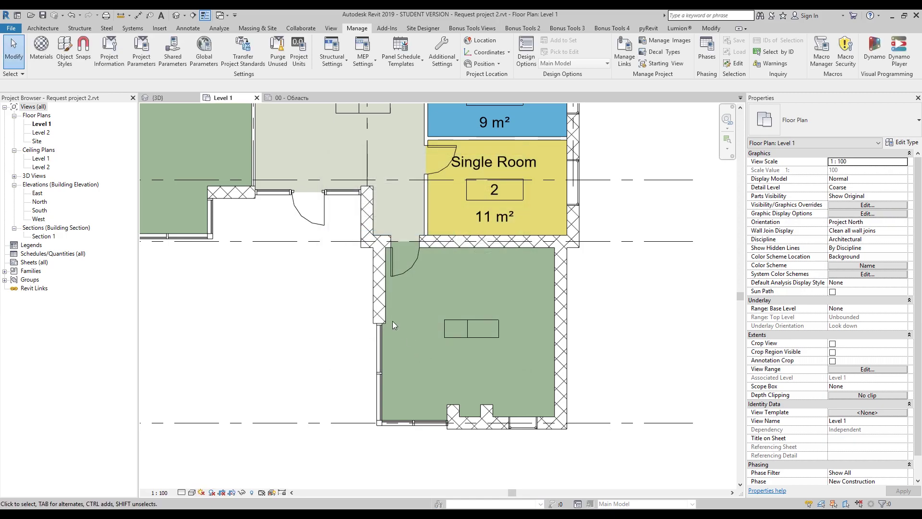
Start a new project parameter based on the shared parameter Double st from the Rooms group.
{"action": "left_click", "coordinate": [142, 56]}
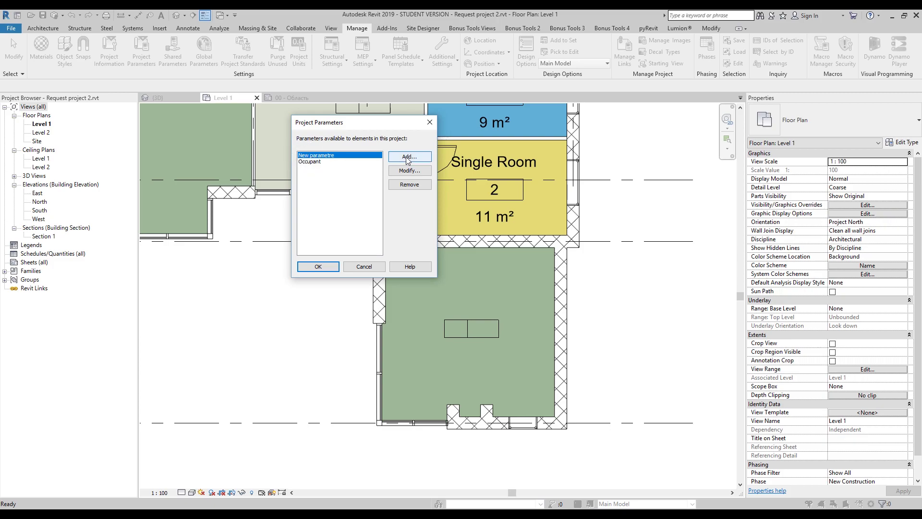
{"action": "left_click", "coordinate": [408, 159]}
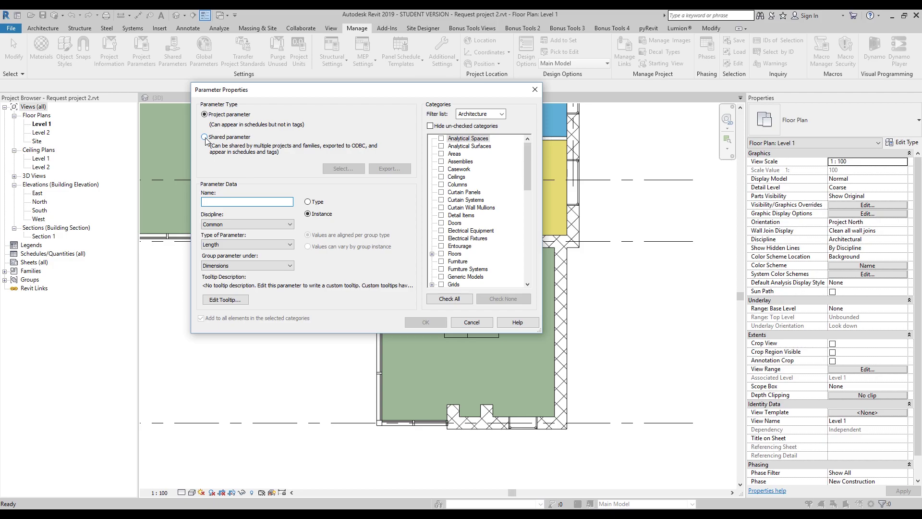
{"action": "left_click", "coordinate": [205, 137]}
{"action": "left_click", "coordinate": [350, 169]}
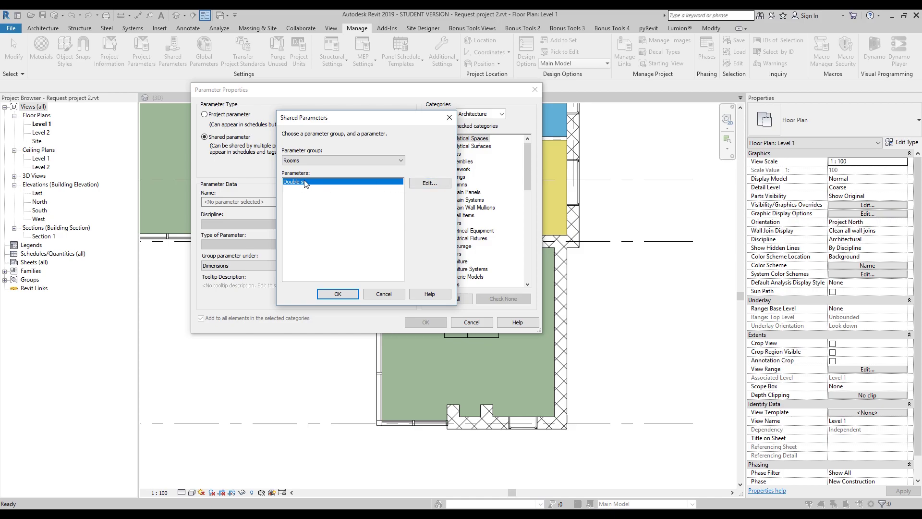
{"action": "left_click", "coordinate": [350, 294]}
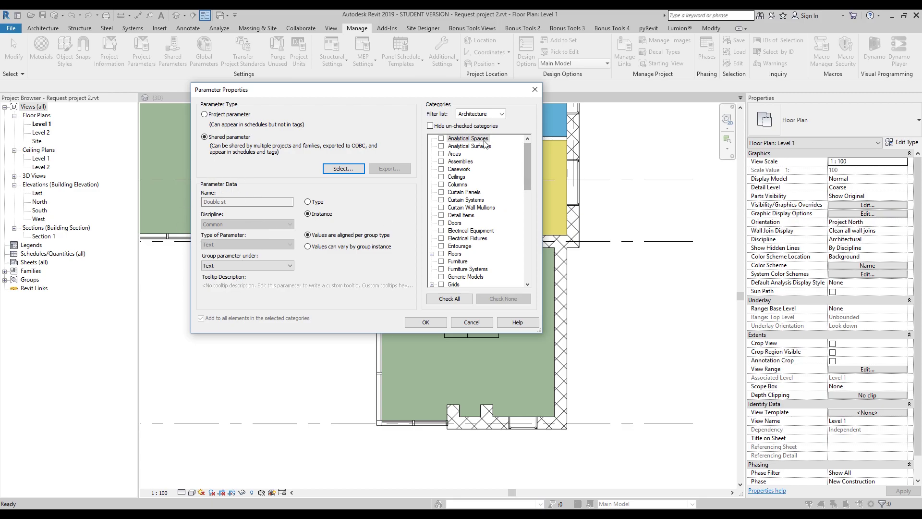
Assign the Double st parameter to the Rooms category and accept the project parameters.
{"action": "left_click_drag", "start_coordinate": [529, 170], "coordinate": [529, 229]}
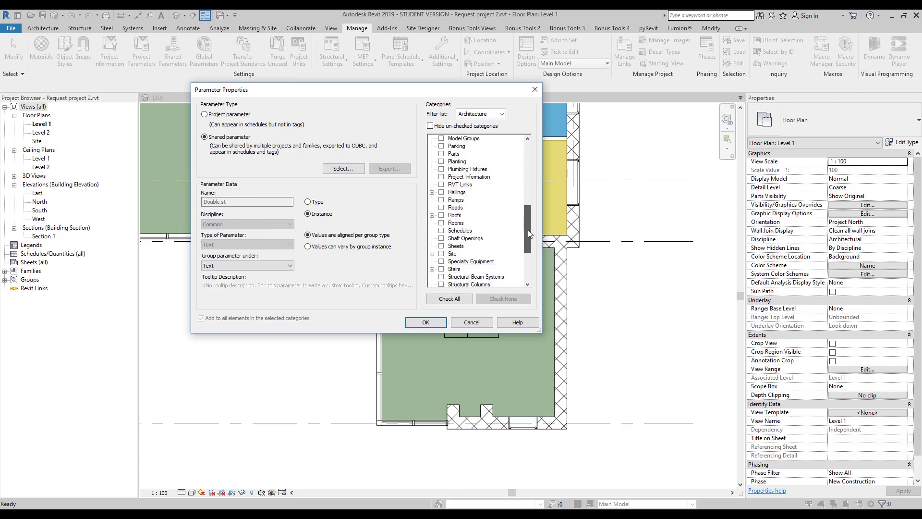
{"action": "left_click", "coordinate": [442, 223]}
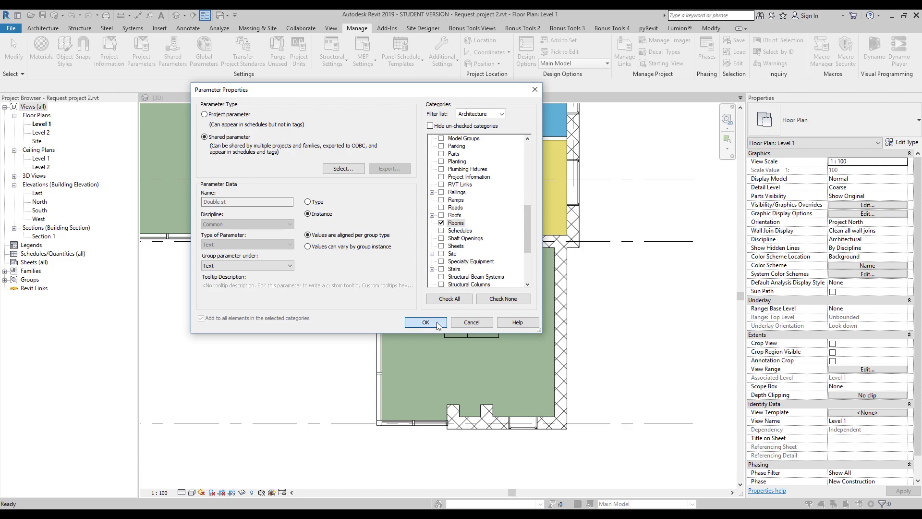
{"action": "left_click", "coordinate": [425, 322]}
{"action": "left_click", "coordinate": [317, 267]}
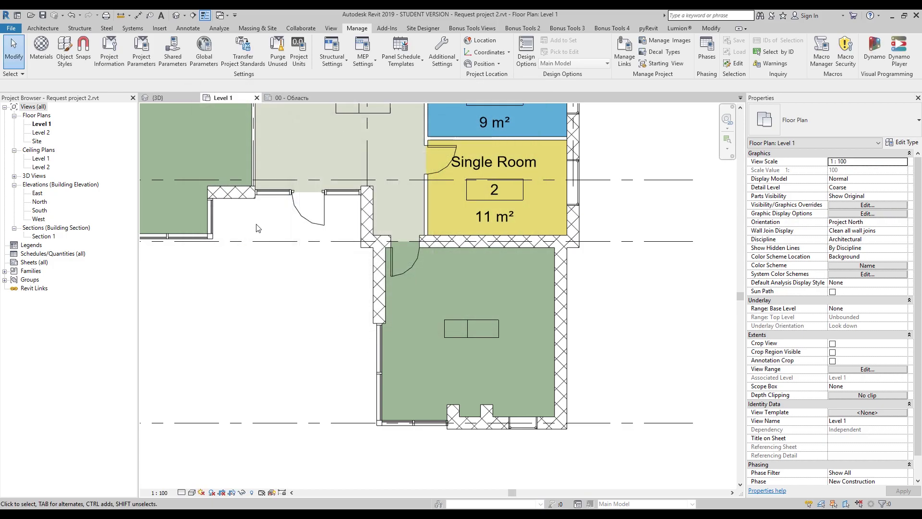
Create a new annotation symbol family from the Metric Room Tag.rft template.
{"action": "left_click", "coordinate": [9, 28]}
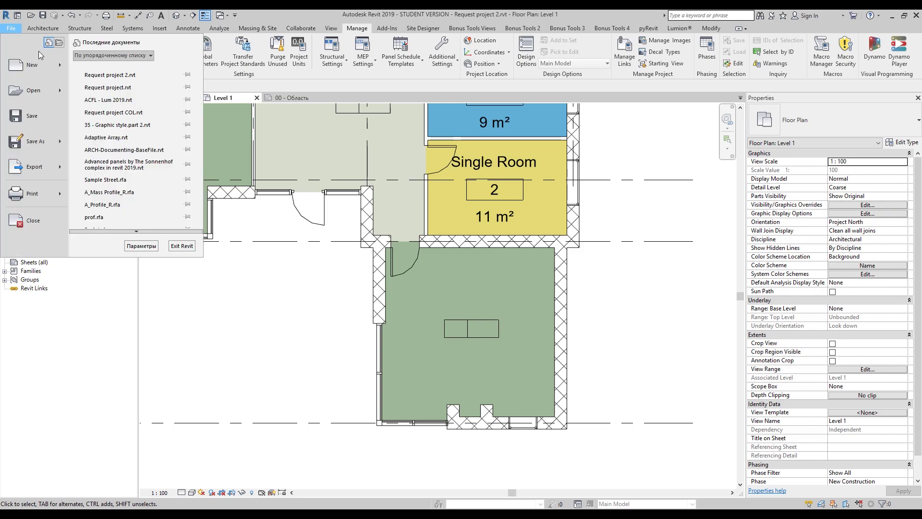
{"action": "mouse_move", "coordinate": [39, 54]}
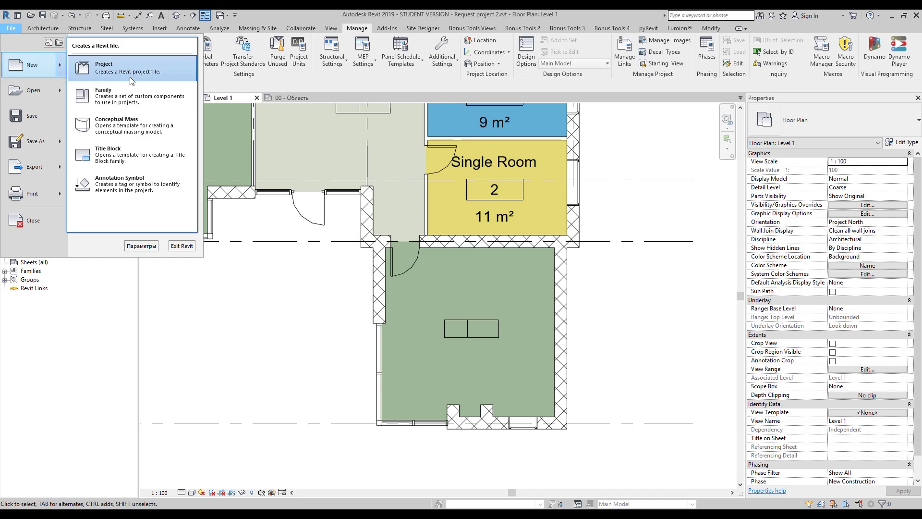
{"action": "left_click", "coordinate": [267, 219]}
{"action": "scroll", "coordinate": [336, 226], "scroll_direction": "down", "scroll_amount": 3}
{"action": "left_click", "coordinate": [328, 236]}
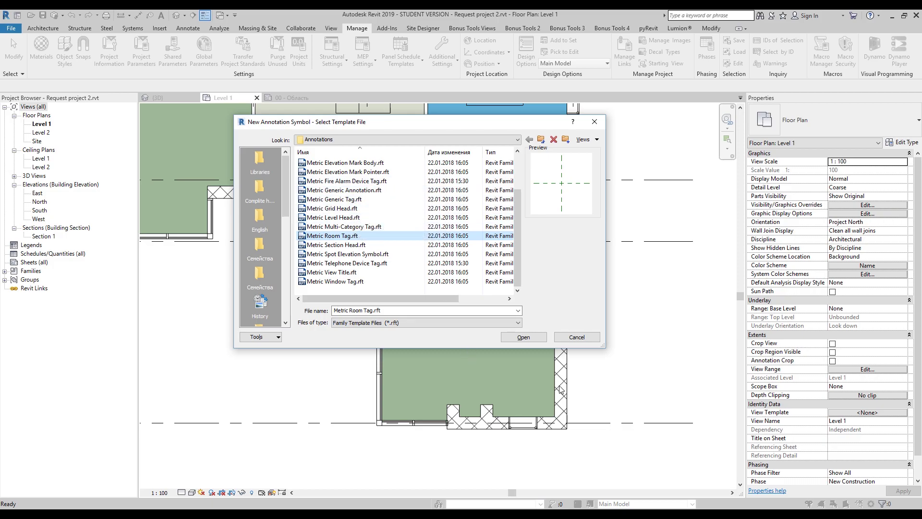
{"action": "left_click", "coordinate": [523, 338]}
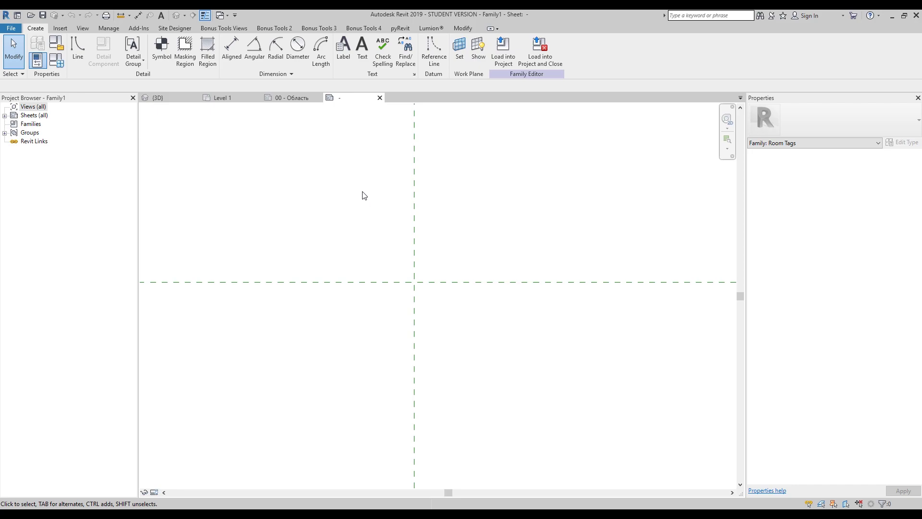
Place a label near the reference plane intersection and add the shared parameter Double st from the Rooms group to its available fields.
{"action": "left_click", "coordinate": [344, 49]}
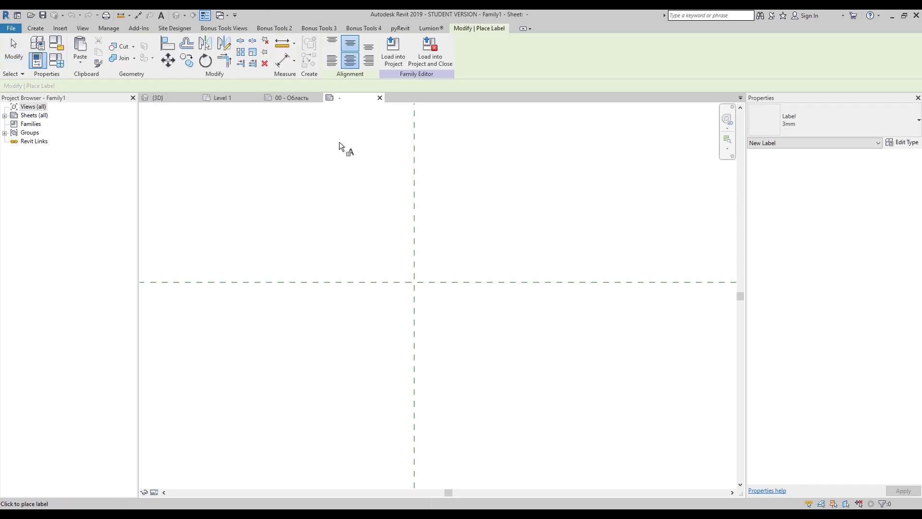
{"action": "left_click", "coordinate": [375, 262]}
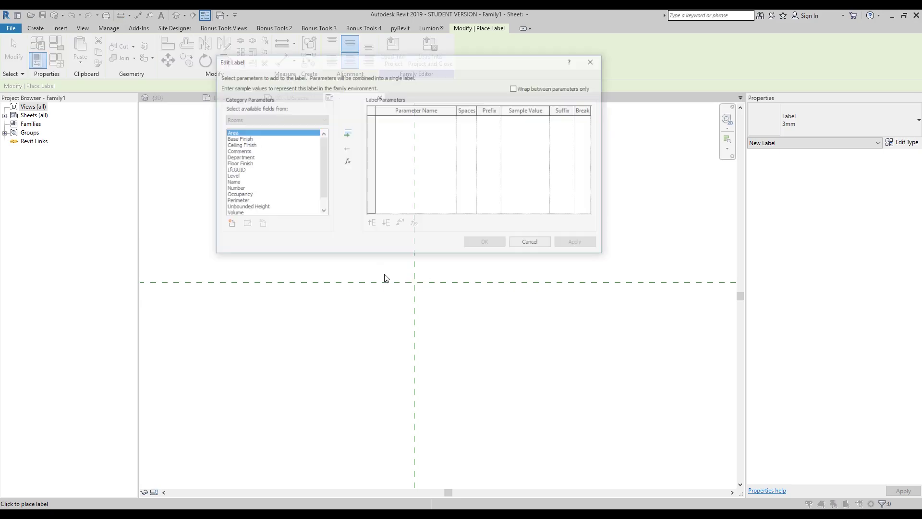
{"action": "left_click_drag", "start_coordinate": [325, 160], "coordinate": [318, 178]}
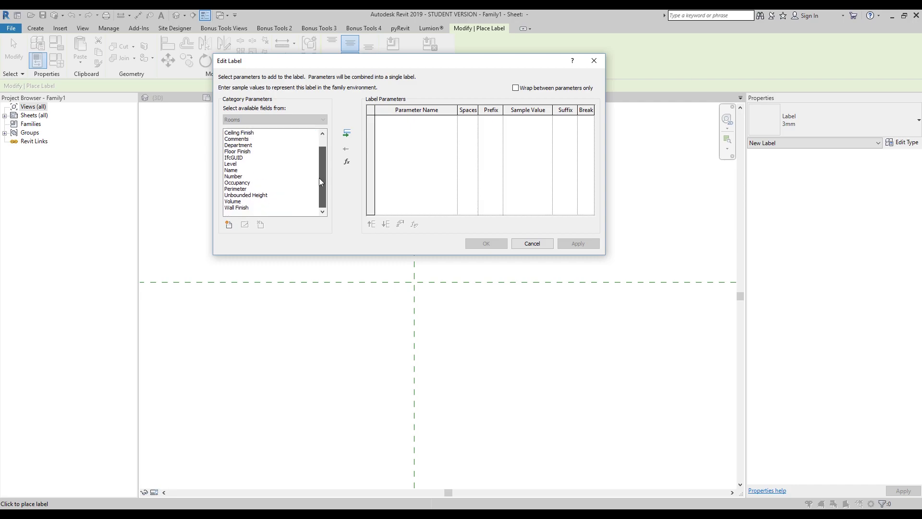
{"action": "scroll", "coordinate": [269, 183], "scroll_direction": "up", "scroll_amount": 2}
{"action": "left_click", "coordinate": [235, 133]}
{"action": "scroll", "coordinate": [240, 164], "scroll_direction": "down", "scroll_amount": 2}
{"action": "left_click", "coordinate": [229, 224]}
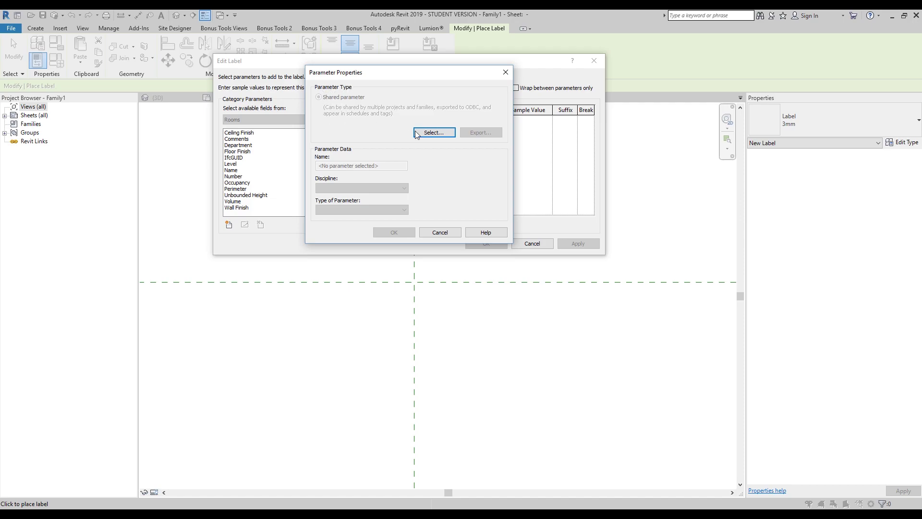
{"action": "left_click", "coordinate": [438, 134]}
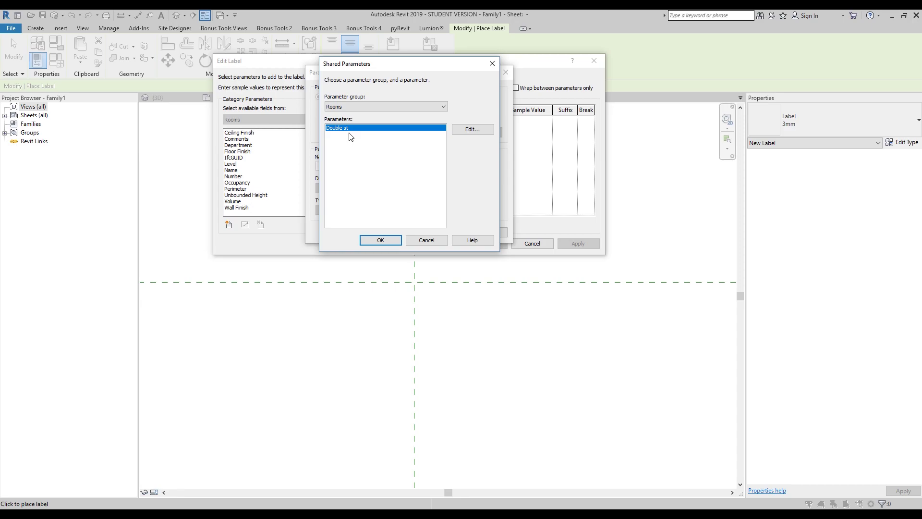
{"action": "left_click", "coordinate": [381, 240]}
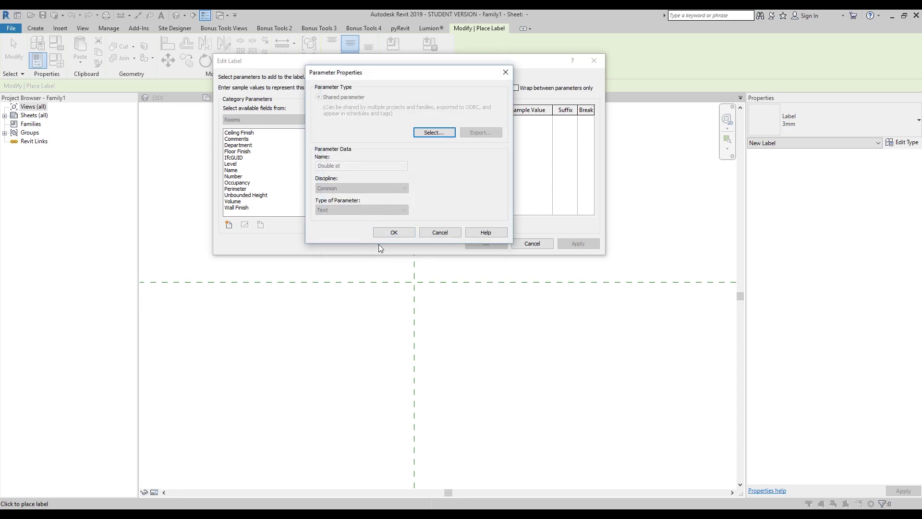
{"action": "left_click", "coordinate": [394, 233]}
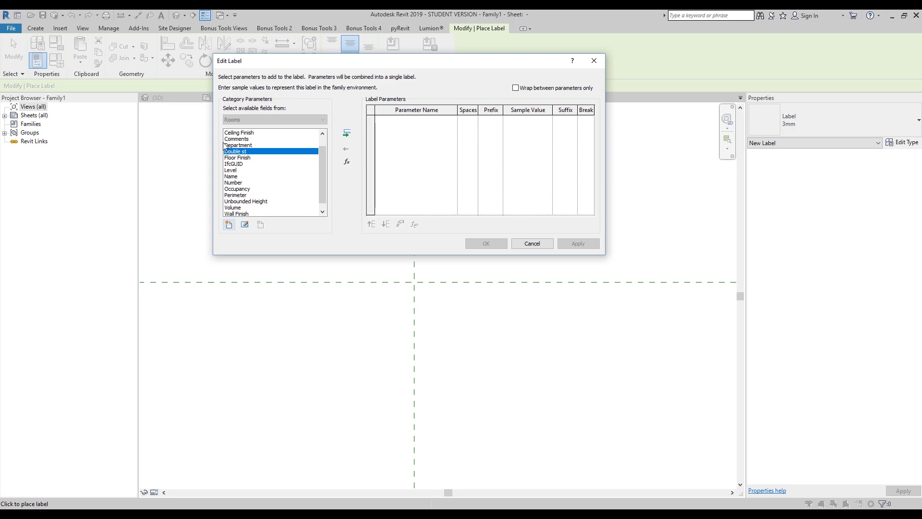
Add Double st to the label parameters with the prefix 1- and accept the label.
{"action": "left_click", "coordinate": [347, 133]}
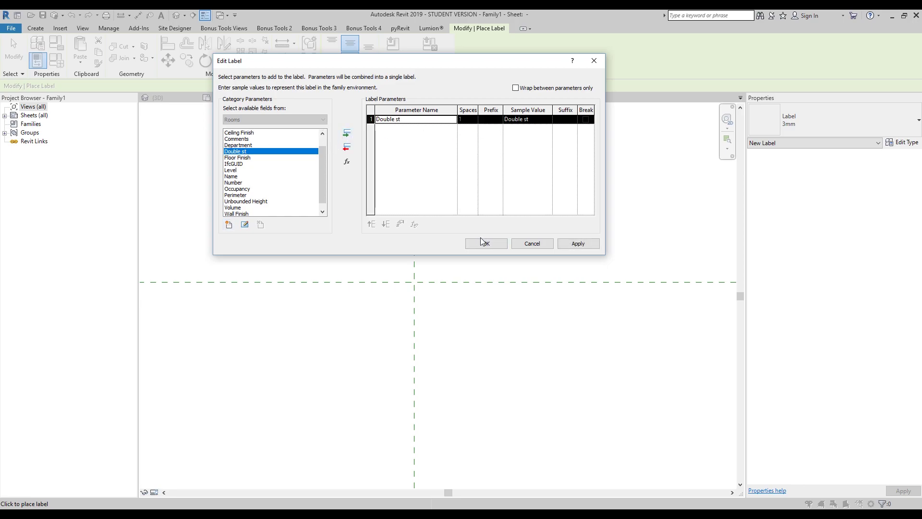
{"action": "left_click", "coordinate": [489, 121]}
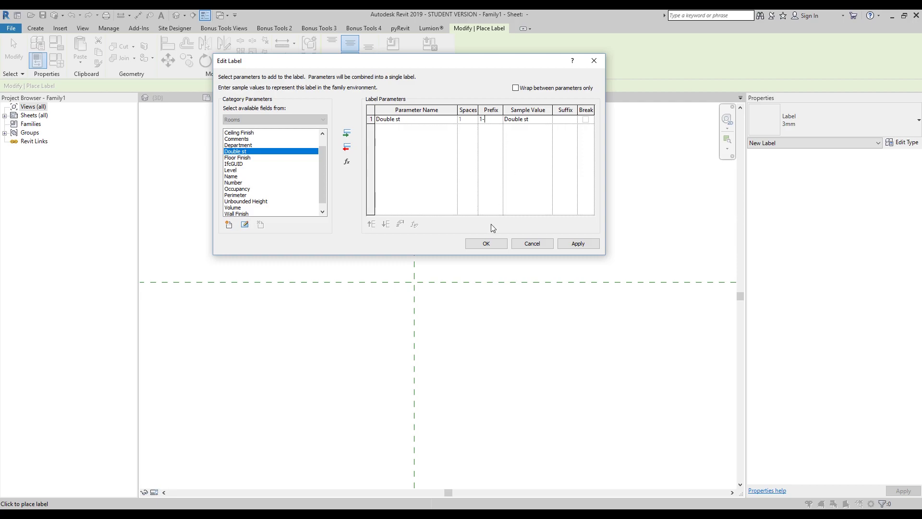
{"action": "left_click", "coordinate": [486, 244]}
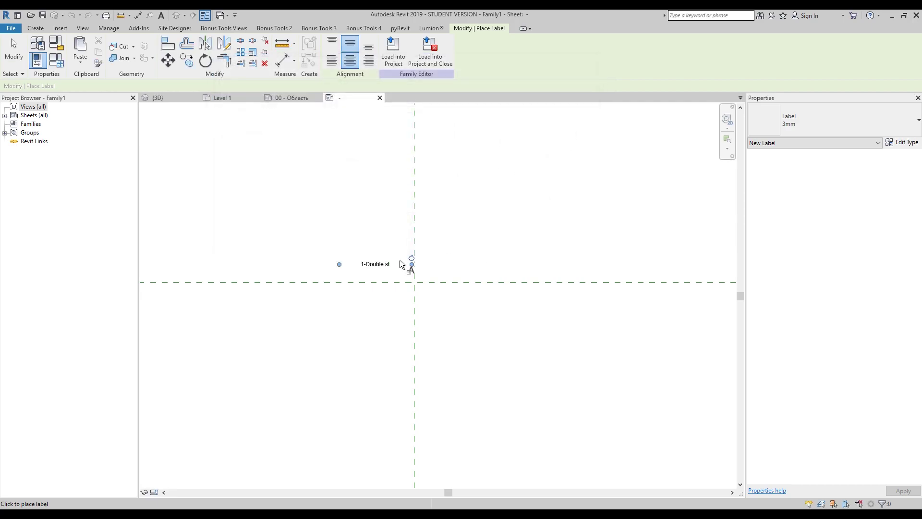
Move the Double st label just below the horizontal reference plane, centred on the vertical one.
{"action": "left_click", "coordinate": [374, 281]}
{"action": "left_click_drag", "start_coordinate": [381, 264], "coordinate": [424, 294]}
{"action": "scroll", "coordinate": [457, 301], "scroll_direction": "up", "scroll_amount": 3}
{"action": "left_click", "coordinate": [455, 325]}
{"action": "left_click", "coordinate": [391, 286]}
{"action": "left_click_drag", "start_coordinate": [380, 283], "coordinate": [374, 281]}
{"action": "key", "text": "Escape"}
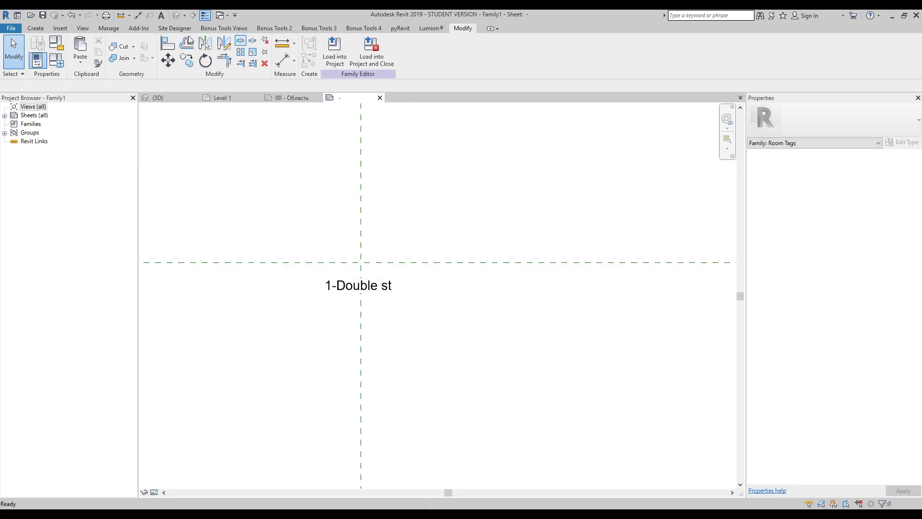
Place a second label above the horizontal reference plane that displays the room's Name parameter.
{"action": "left_click", "coordinate": [36, 28]}
{"action": "left_click", "coordinate": [343, 51]}
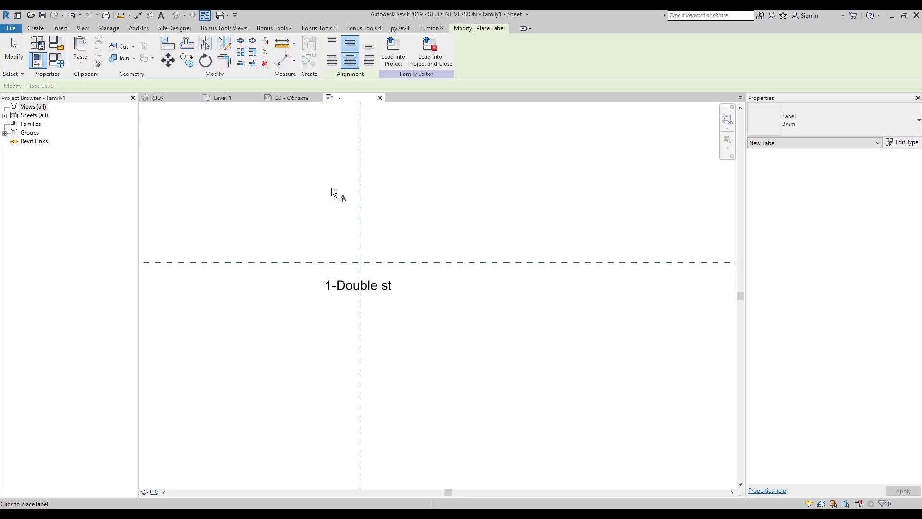
{"action": "left_click", "coordinate": [315, 210]}
{"action": "left_click", "coordinate": [231, 190]}
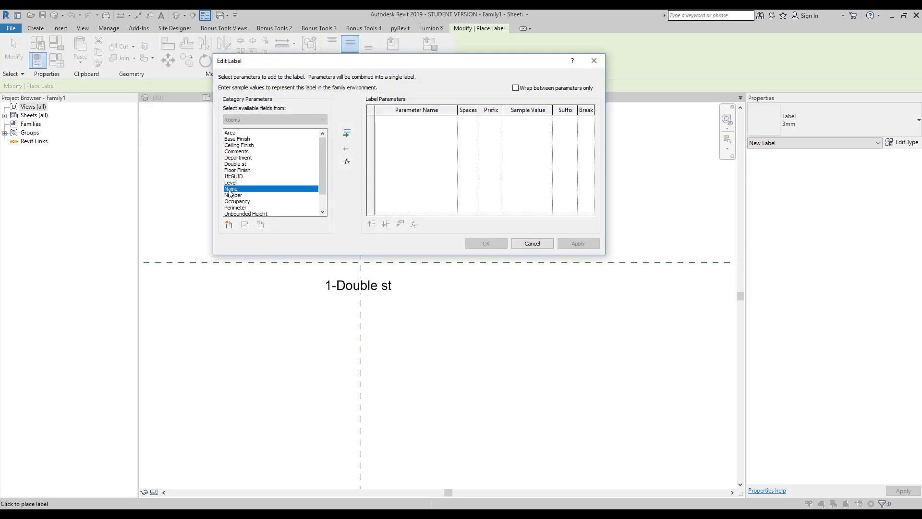
{"action": "left_click", "coordinate": [347, 133]}
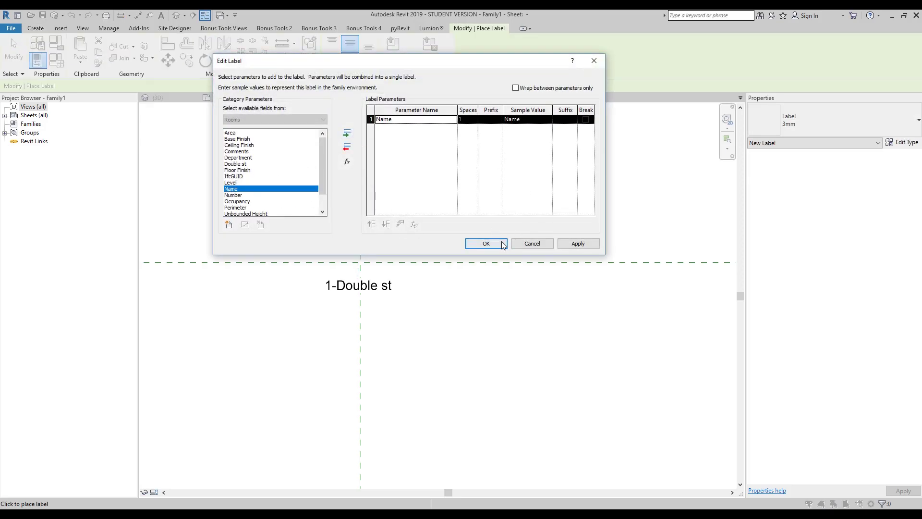
{"action": "left_click", "coordinate": [486, 244]}
Move the Name label directly above the Double st label, centred on the vertical reference plane.
{"action": "key", "text": "Escape"}
{"action": "left_click", "coordinate": [330, 199]}
{"action": "left_click_drag", "start_coordinate": [329, 199], "coordinate": [360, 249]}
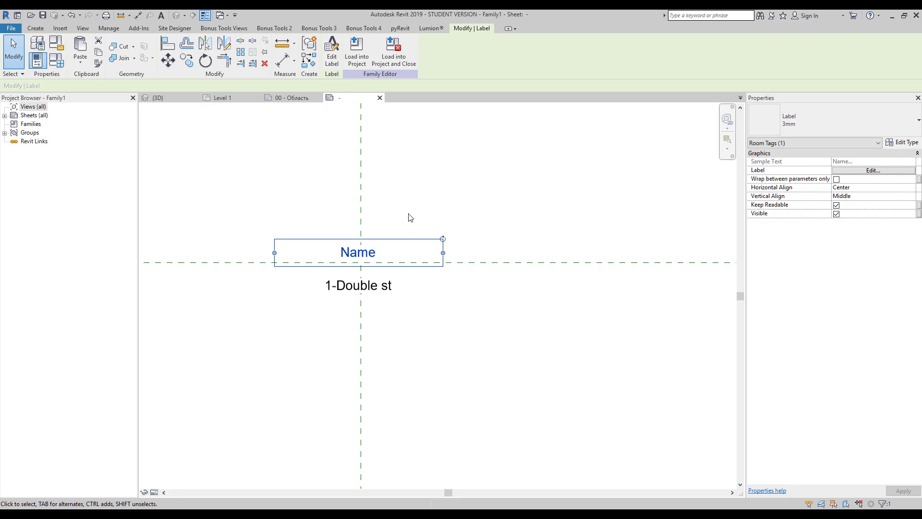
{"action": "left_click", "coordinate": [426, 206]}
Load the room tag family into the project Request project 2.rvt.
{"action": "left_click", "coordinate": [335, 51]}
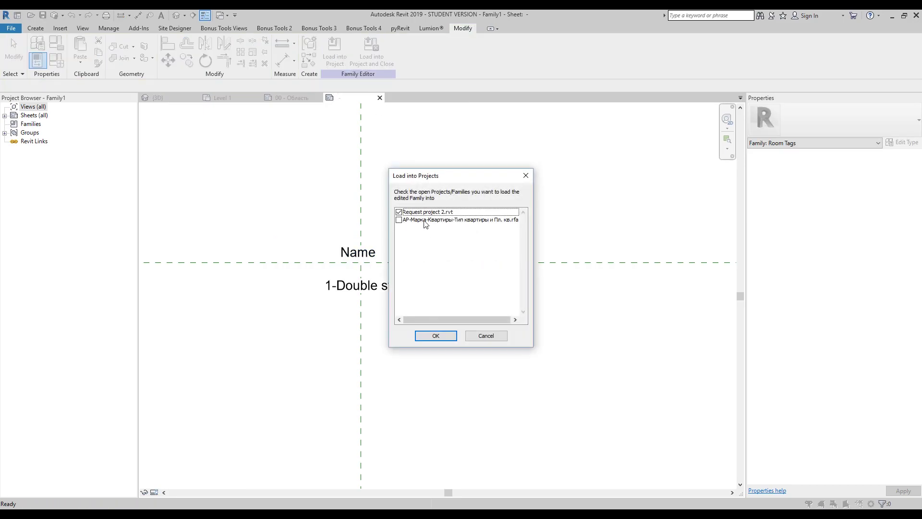
{"action": "left_click", "coordinate": [436, 336]}
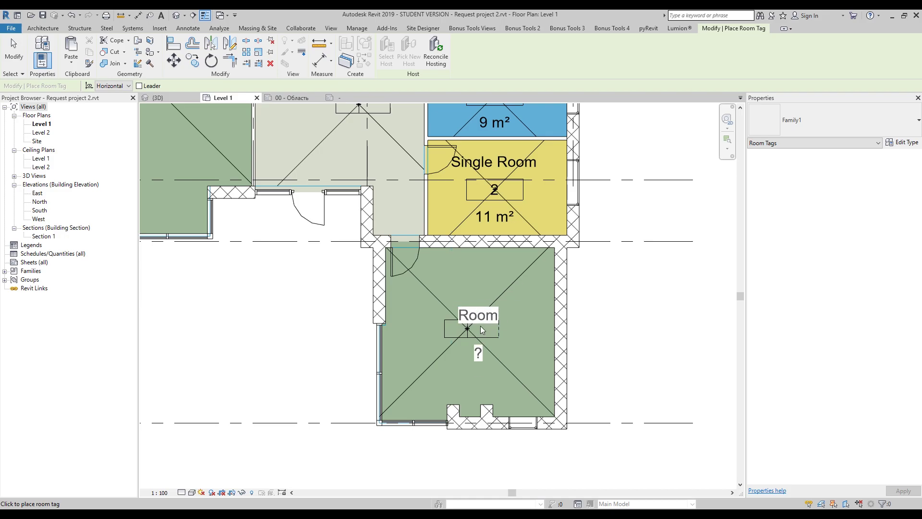
{"action": "left_click", "coordinate": [483, 329]}
{"action": "key", "text": "Escape"}
Change the type of the existing tag in the green room below Single Room to Family1.
{"action": "left_click", "coordinate": [467, 326]}
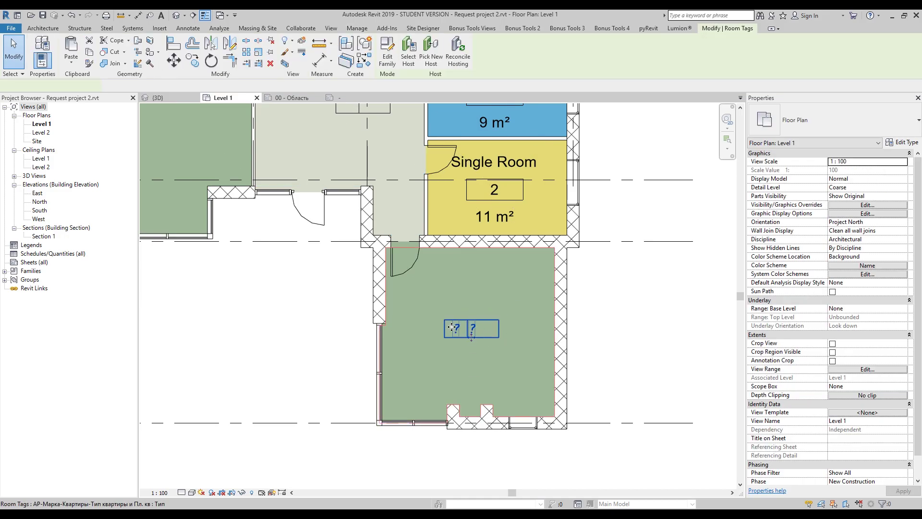
{"action": "left_click", "coordinate": [845, 120]}
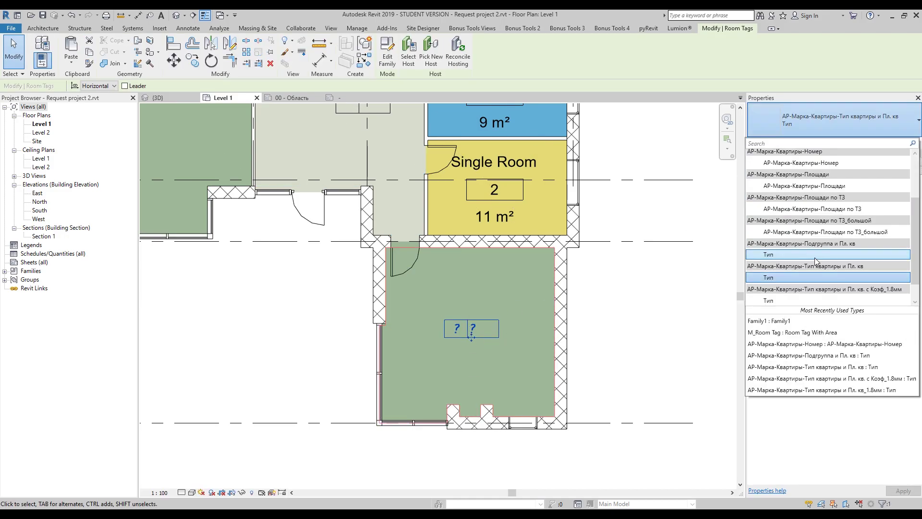
{"action": "scroll", "coordinate": [815, 261], "scroll_direction": "up", "scroll_amount": 5}
{"action": "left_click", "coordinate": [811, 167]}
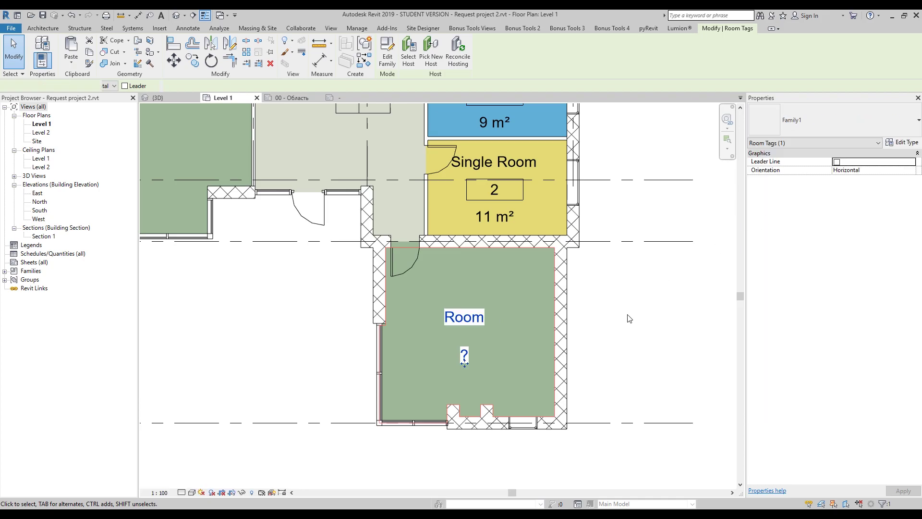
{"action": "left_click", "coordinate": [629, 318]}
Set the Double st parameter of the green room below Single Room to 2 storey.
{"action": "middle_click_drag", "start_coordinate": [485, 355], "coordinate": [419, 333]}
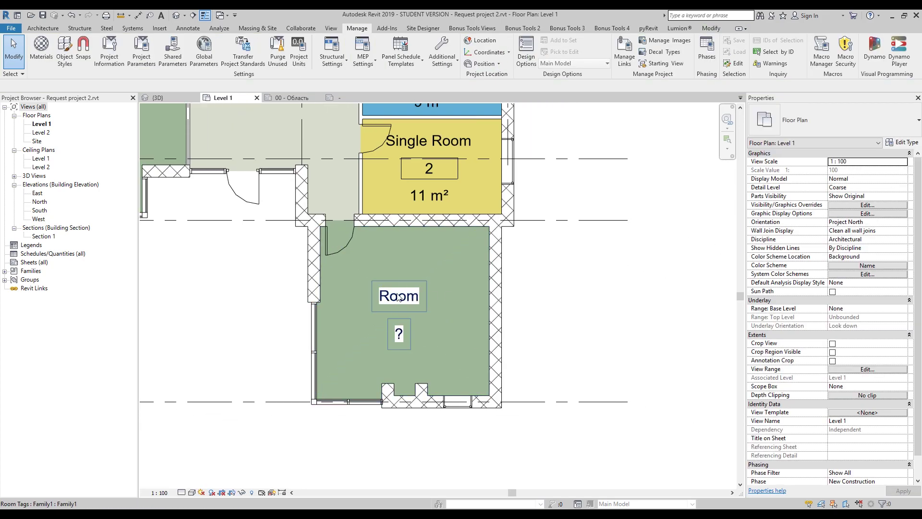
{"action": "left_click", "coordinate": [381, 329]}
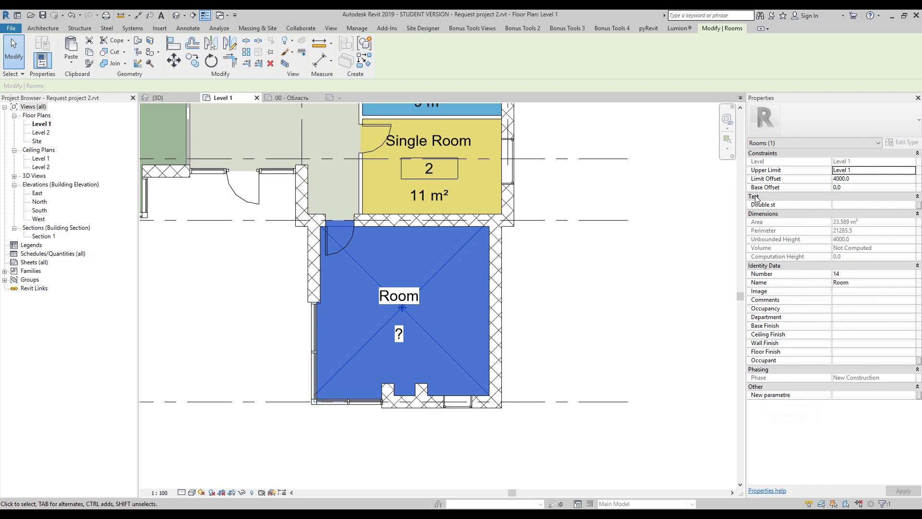
{"action": "left_click", "coordinate": [850, 205]}
{"action": "type", "text": "2"}
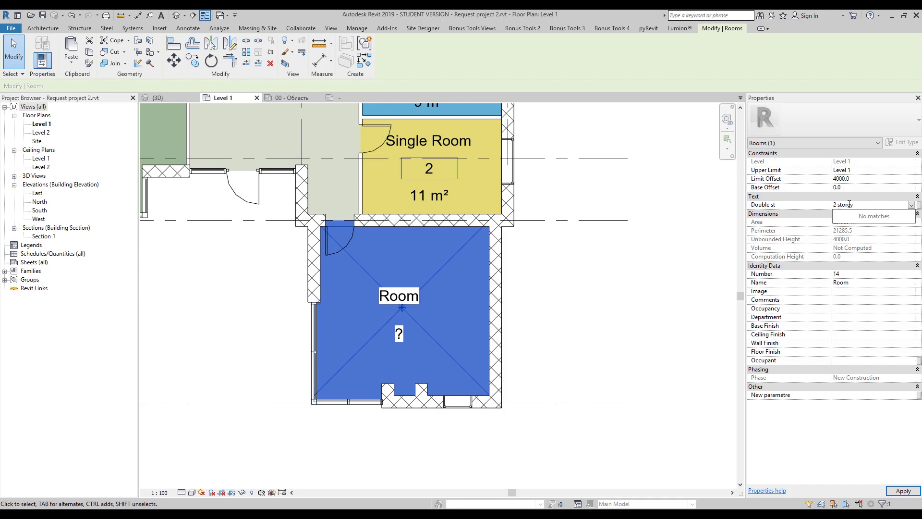
{"action": "type", "text": " storey"}
{"action": "key", "text": "Return"}
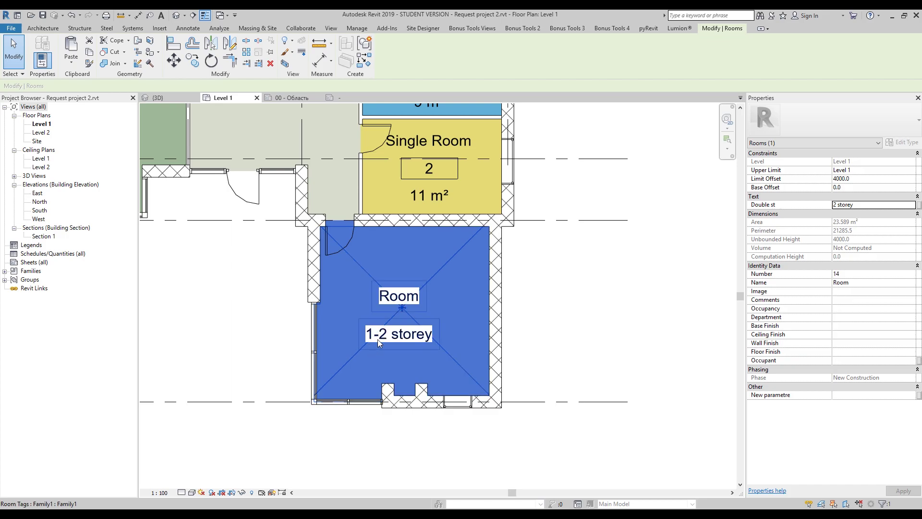
{"action": "left_click", "coordinate": [651, 290]}
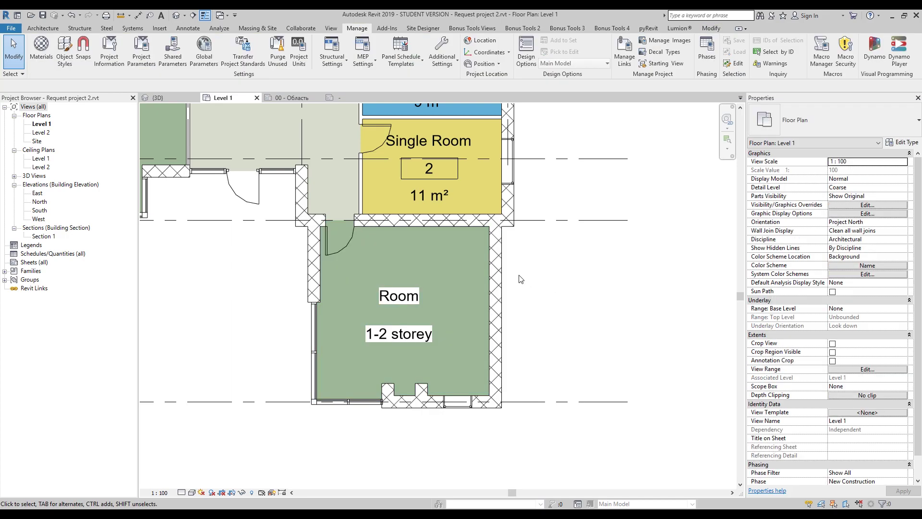
Create a shared parameter named more par in the Rooms group with type Text, and save the shared parameters.
{"action": "left_click", "coordinate": [172, 50]}
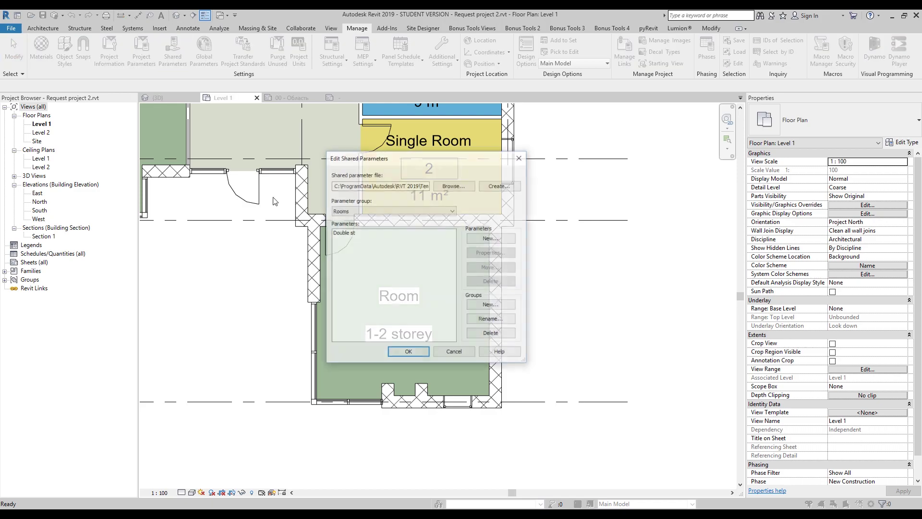
{"action": "left_click", "coordinate": [514, 239]}
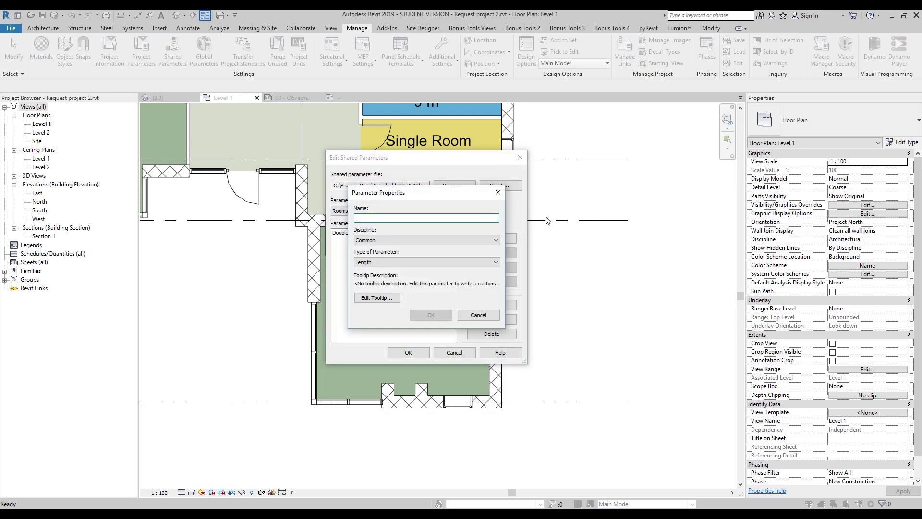
{"action": "type", "text": "more par"}
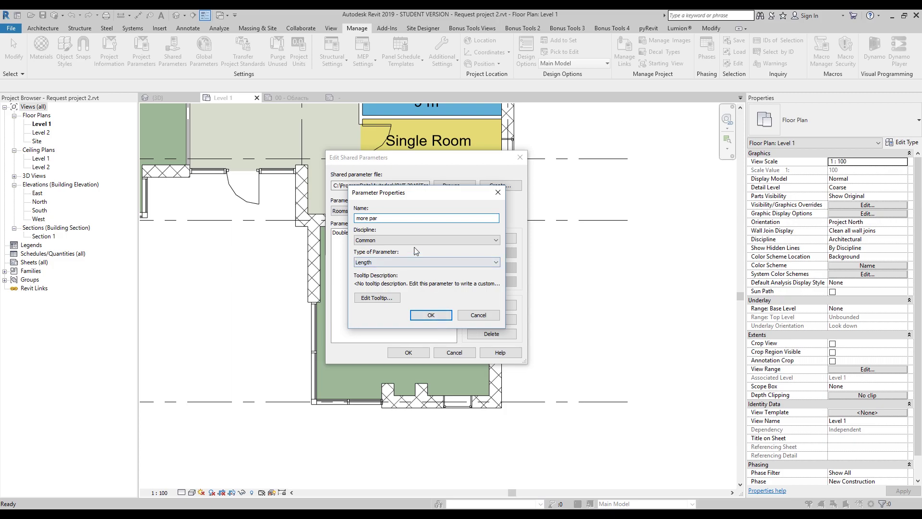
{"action": "left_click", "coordinate": [419, 261]}
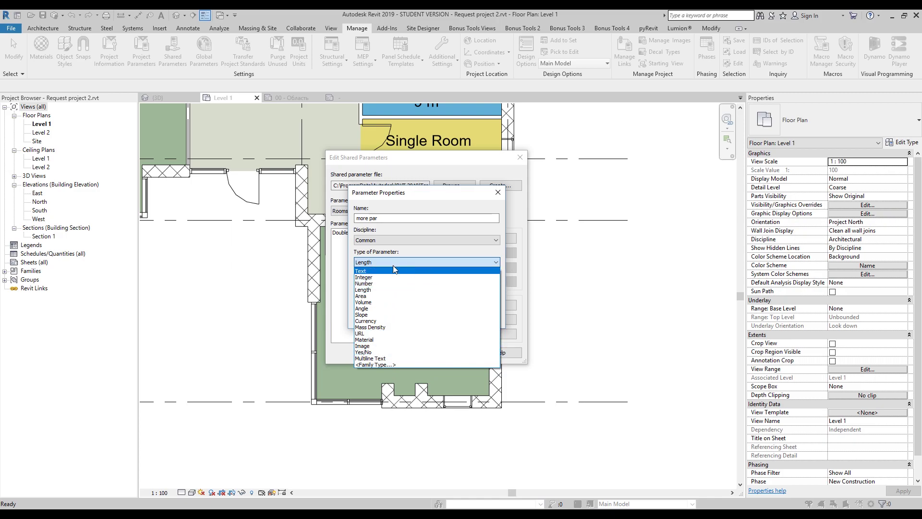
{"action": "left_click", "coordinate": [365, 277]}
{"action": "left_click", "coordinate": [366, 263]}
{"action": "left_click", "coordinate": [365, 271]}
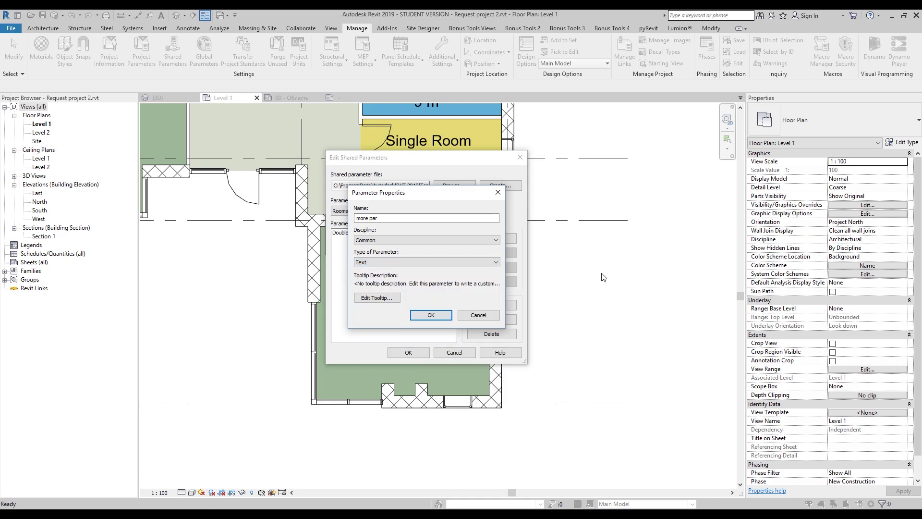
{"action": "left_click", "coordinate": [430, 315]}
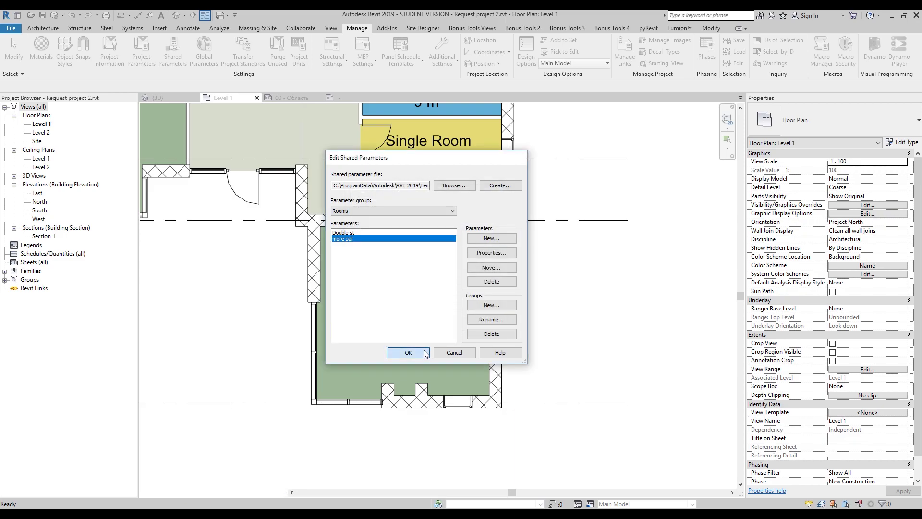
{"action": "left_click", "coordinate": [408, 352]}
Add the shared parameter more par as an instance project parameter for the Rooms category, grouped under Text.
{"action": "left_click", "coordinate": [142, 51]}
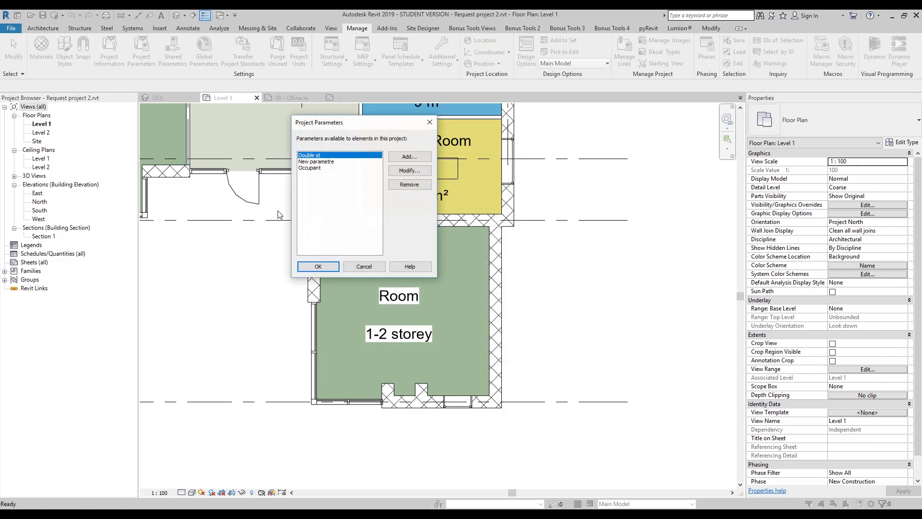
{"action": "left_click", "coordinate": [398, 159]}
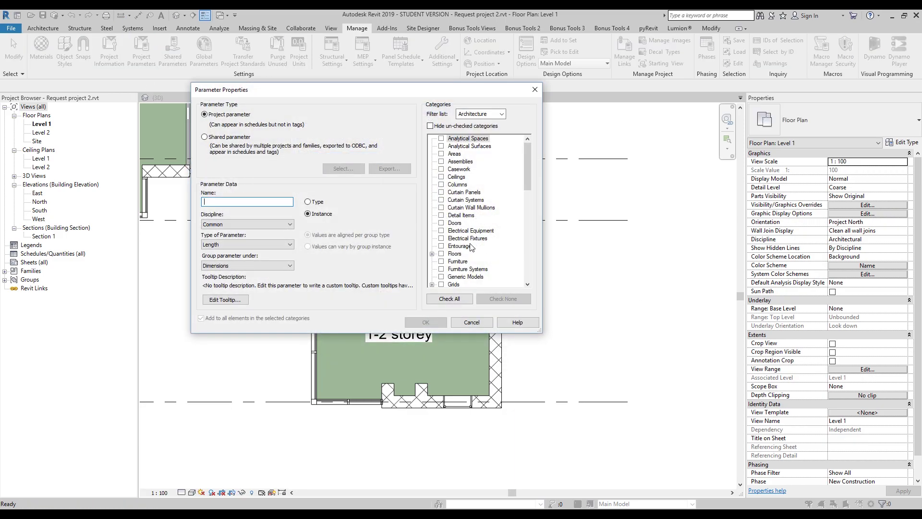
{"action": "left_click", "coordinate": [243, 138]}
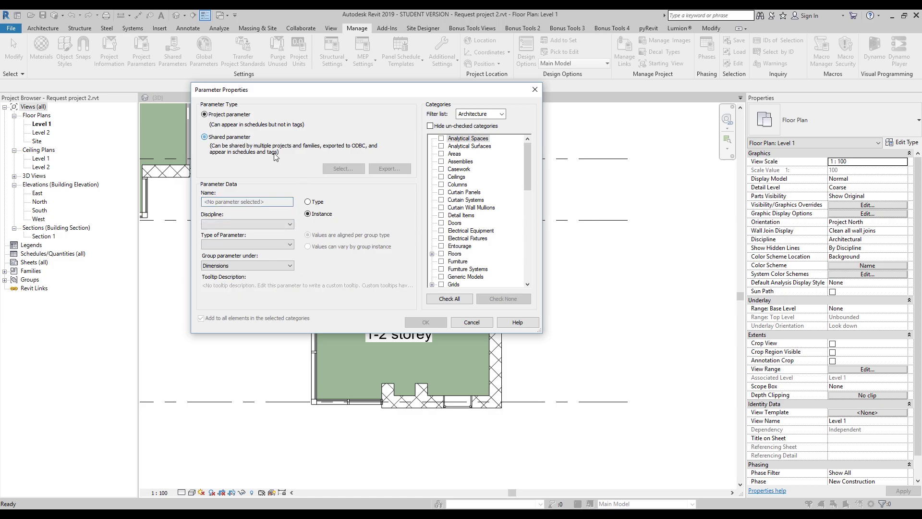
{"action": "left_click", "coordinate": [358, 168]}
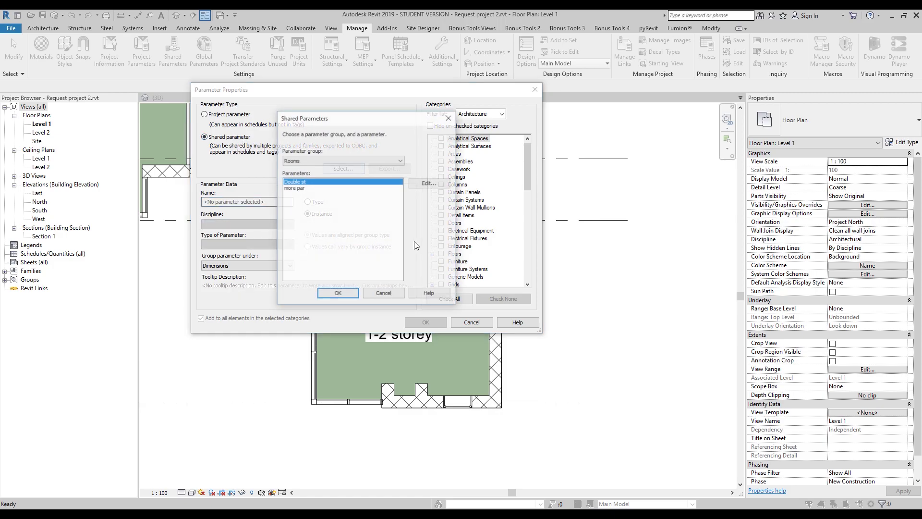
{"action": "left_click", "coordinate": [293, 188]}
{"action": "left_click", "coordinate": [335, 294]}
{"action": "left_click_drag", "start_coordinate": [529, 168], "coordinate": [523, 237]}
{"action": "left_click", "coordinate": [441, 207]}
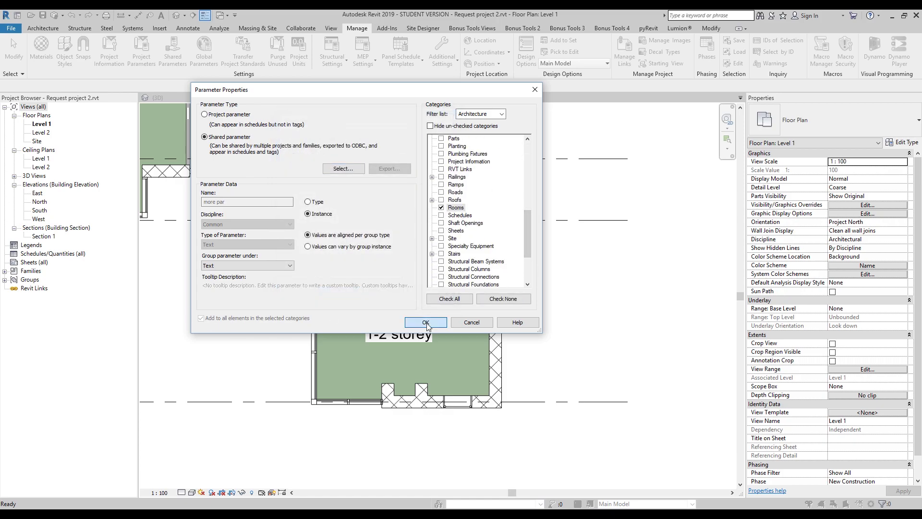
{"action": "left_click", "coordinate": [426, 322]}
{"action": "left_click", "coordinate": [332, 272]}
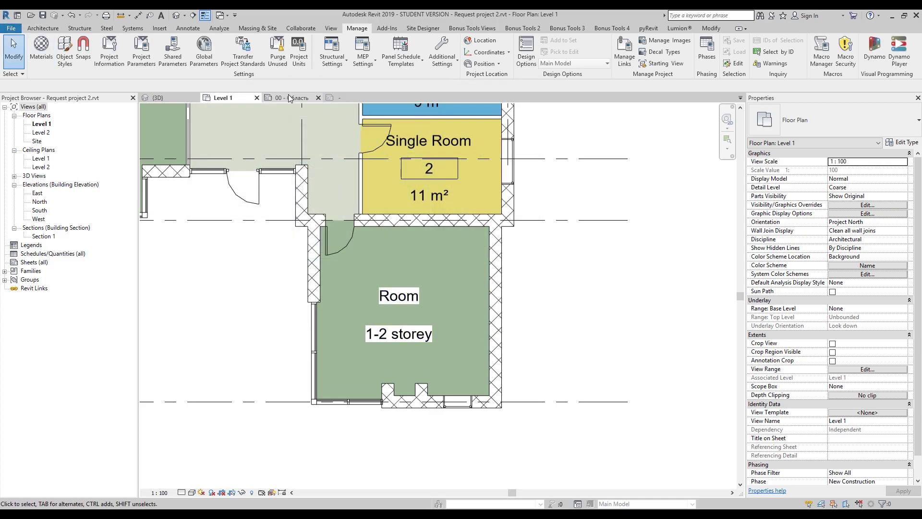
In the Family1 room tag, add the shared parameter more par to the label below Name, following Double st.
{"action": "left_click", "coordinate": [331, 98]}
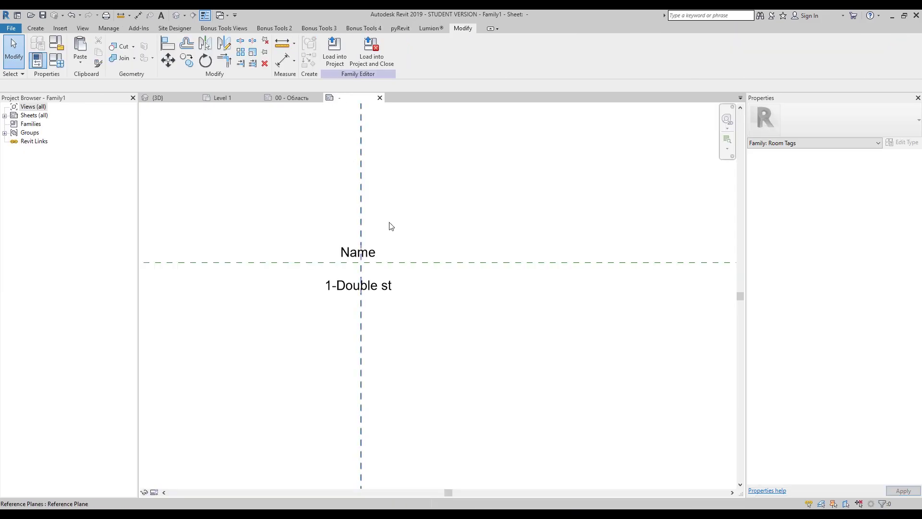
{"action": "left_click", "coordinate": [387, 287]}
{"action": "middle_click_drag", "start_coordinate": [293, 262], "coordinate": [302, 240]}
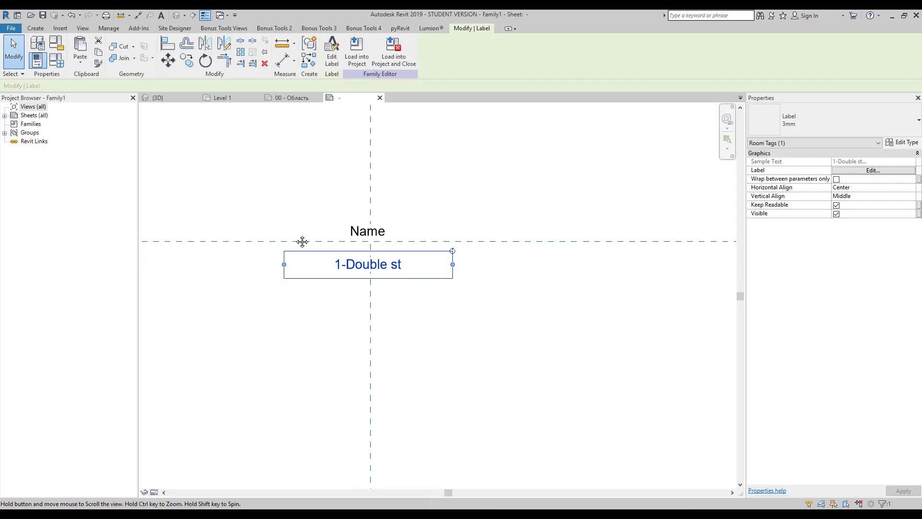
{"action": "left_click", "coordinate": [332, 53]}
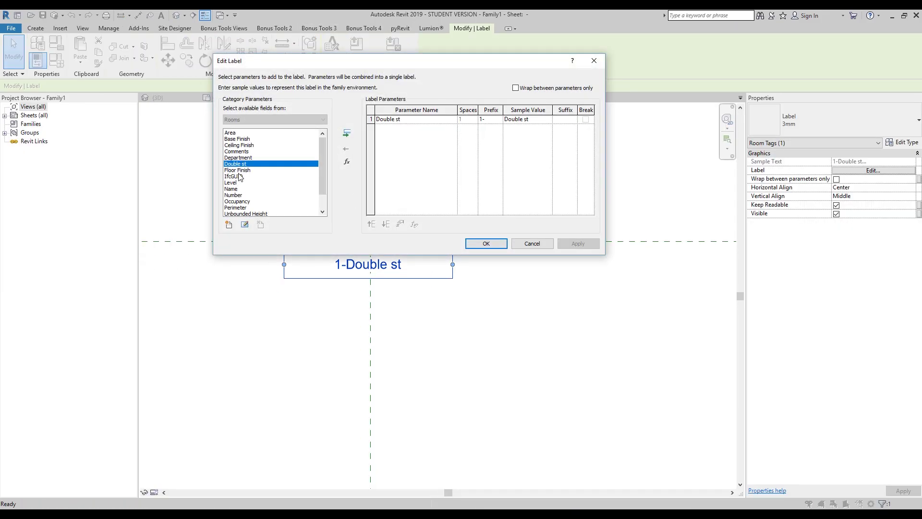
{"action": "left_click", "coordinate": [229, 225]}
{"action": "left_click", "coordinate": [444, 136]}
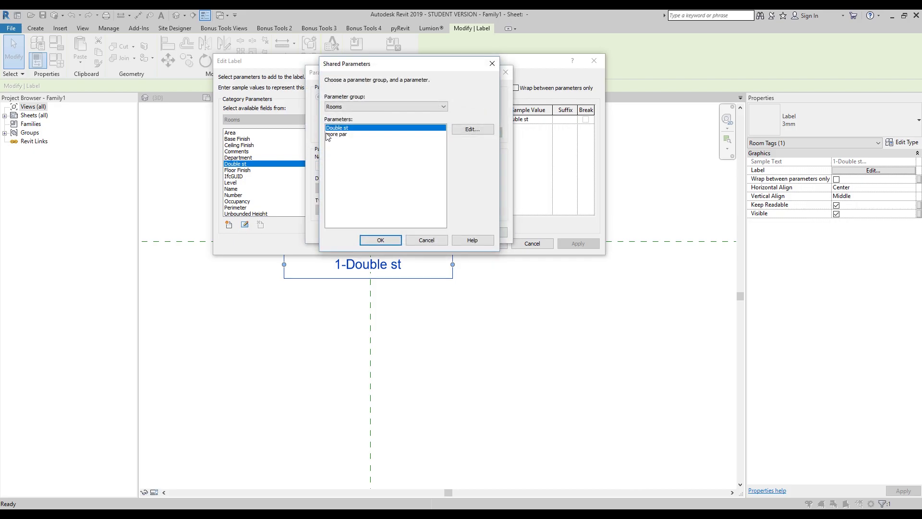
{"action": "left_click", "coordinate": [342, 135]}
{"action": "left_click", "coordinate": [380, 240]}
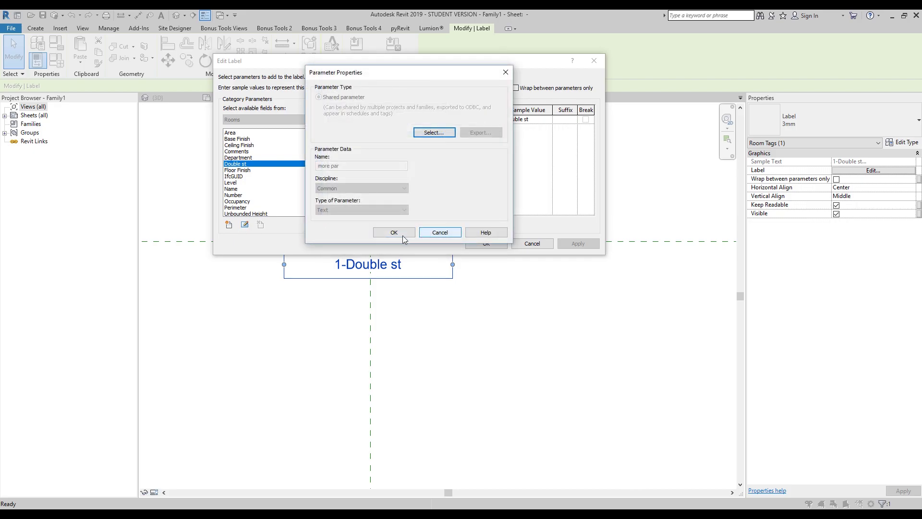
{"action": "left_click", "coordinate": [395, 234]}
{"action": "left_click", "coordinate": [347, 134]}
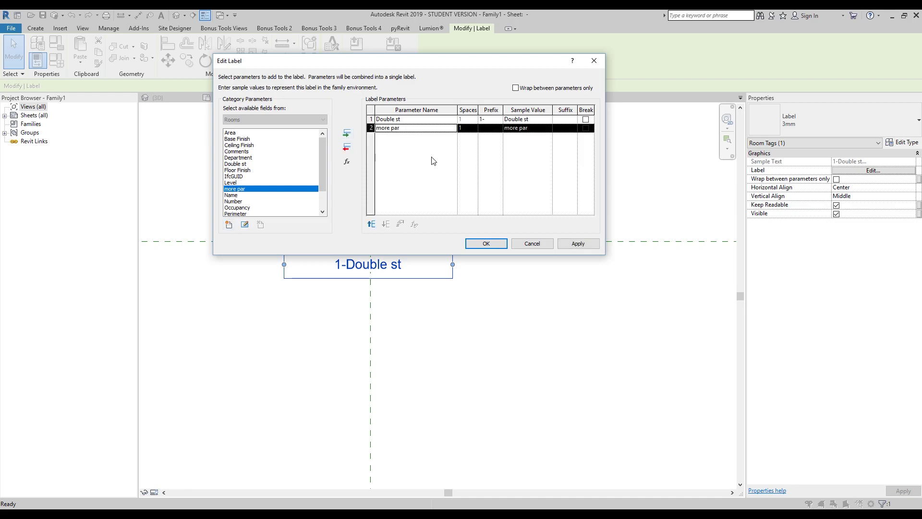
{"action": "left_click", "coordinate": [486, 244]}
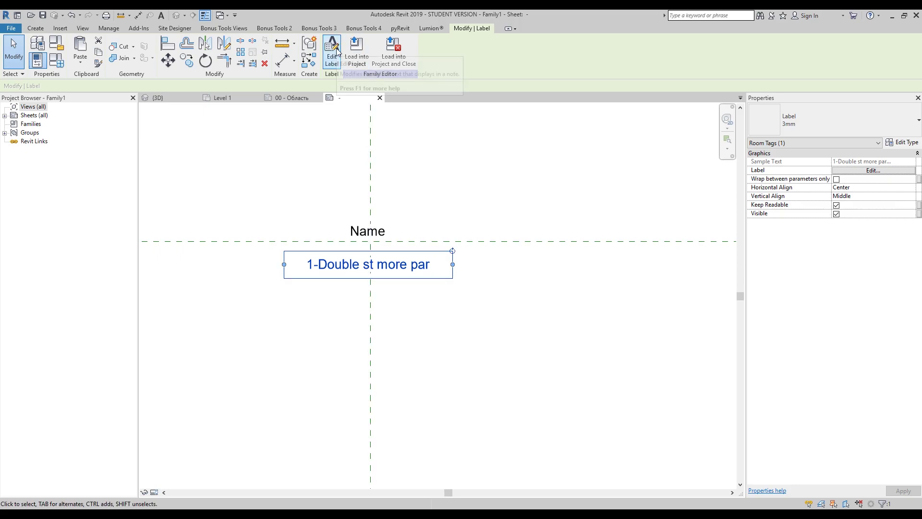
Load the edited tag family into Request project 2.rvt, overwriting the existing version and its parameter values.
{"action": "left_click", "coordinate": [356, 48]}
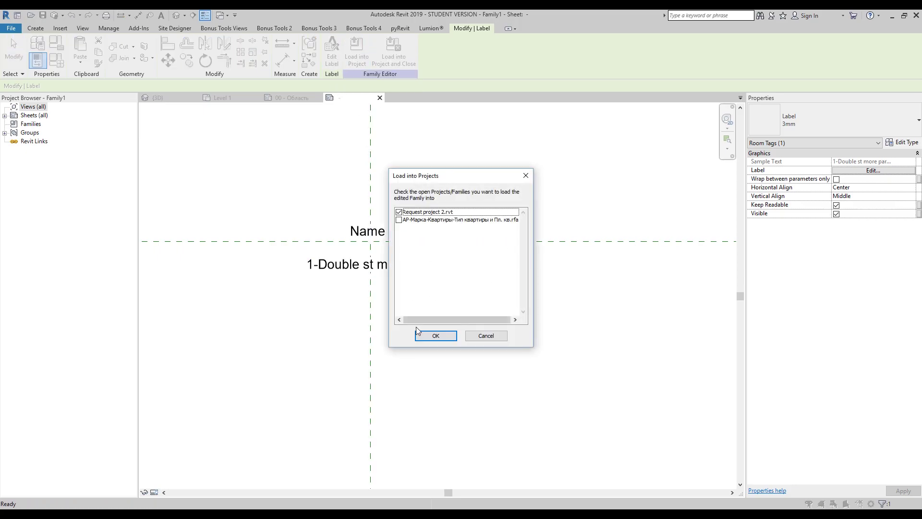
{"action": "left_click", "coordinate": [420, 335]}
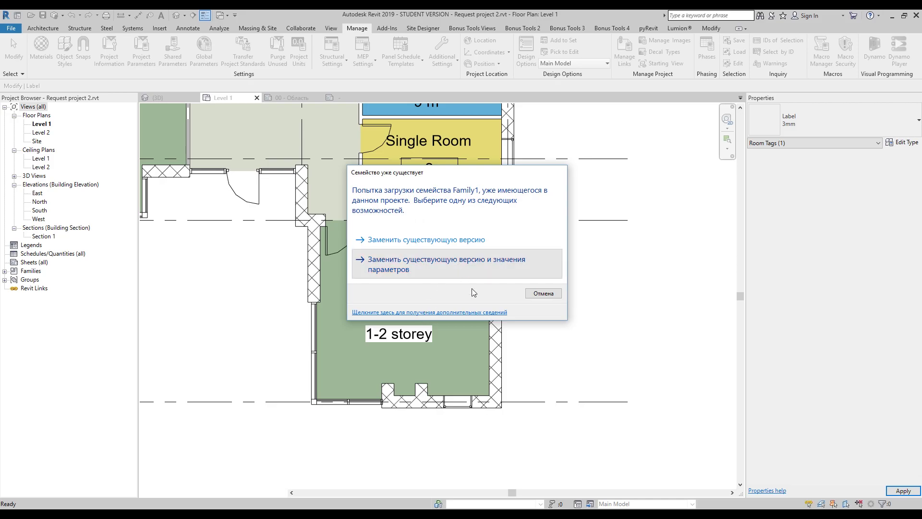
{"action": "left_click", "coordinate": [442, 263]}
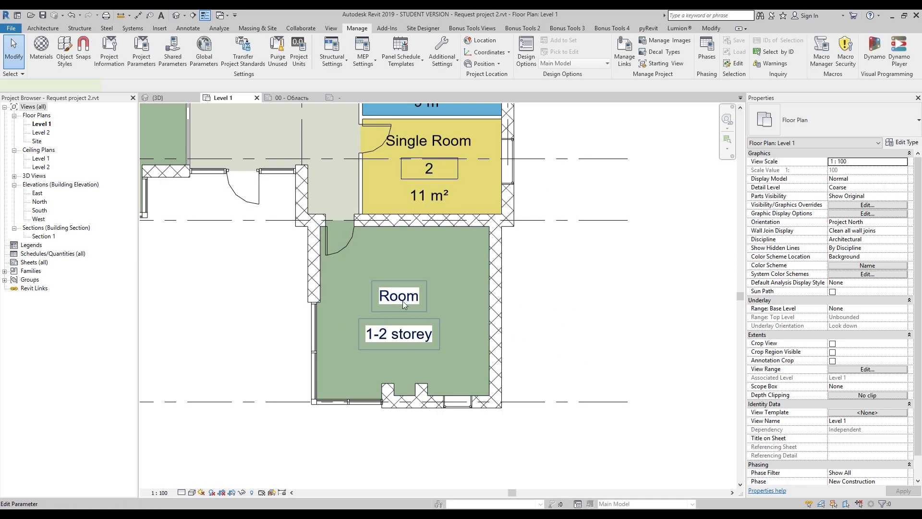
Set the more par parameter of the green room below Single Room to 25.
{"action": "left_click", "coordinate": [403, 300]}
{"action": "left_click", "coordinate": [355, 356]}
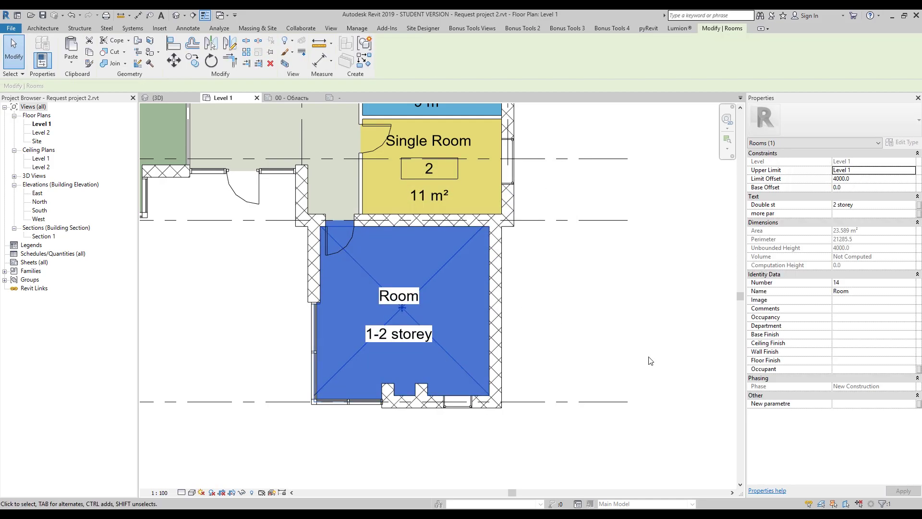
{"action": "left_click", "coordinate": [853, 213]}
{"action": "type", "text": "25"}
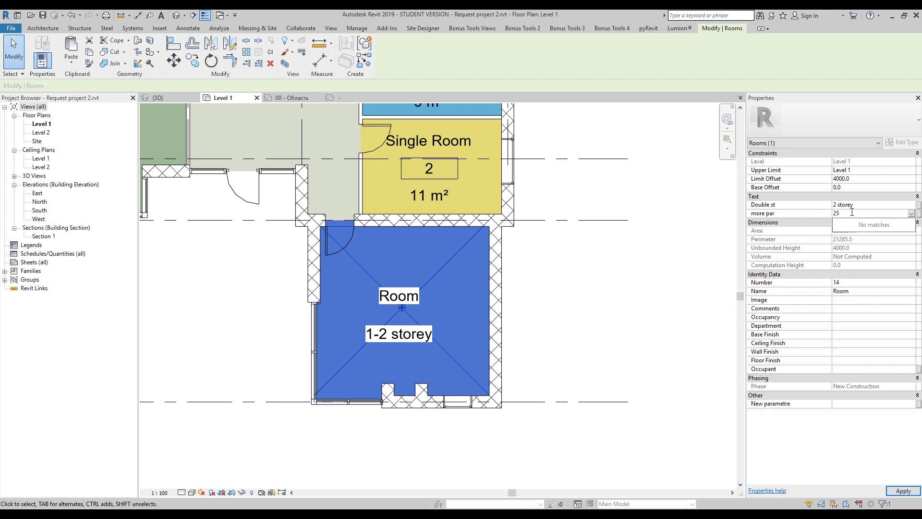
{"action": "key", "text": "Return"}
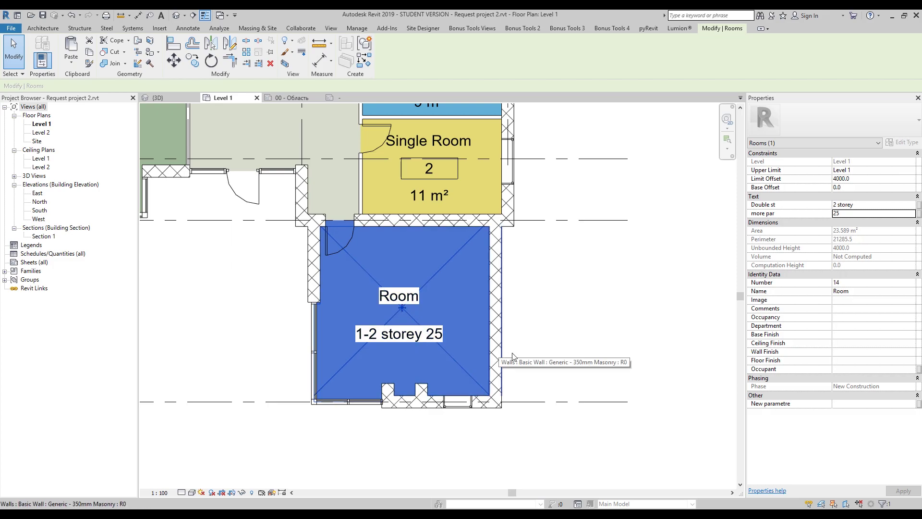
{"action": "left_click", "coordinate": [633, 361]}
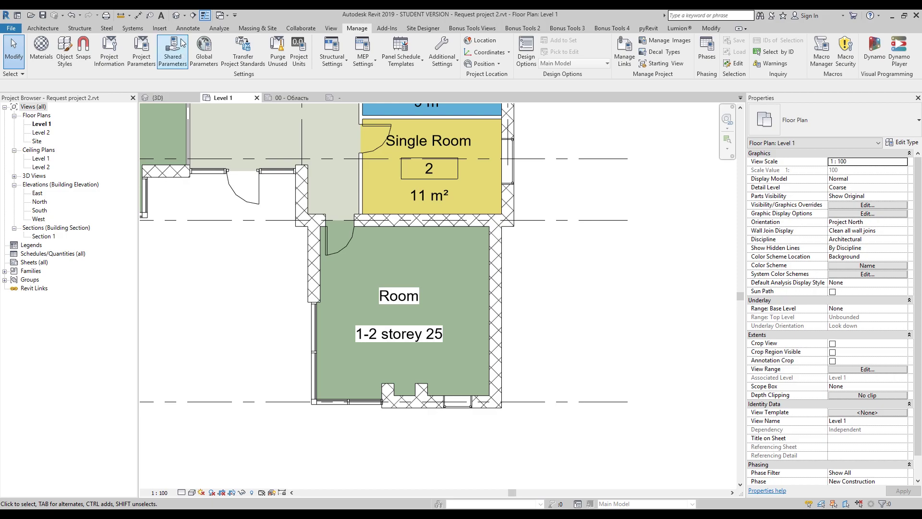
Open SP.txt from the US Metric templates folder in Notepad and examine its parameter entries.
{"action": "left_click", "coordinate": [258, 502]}
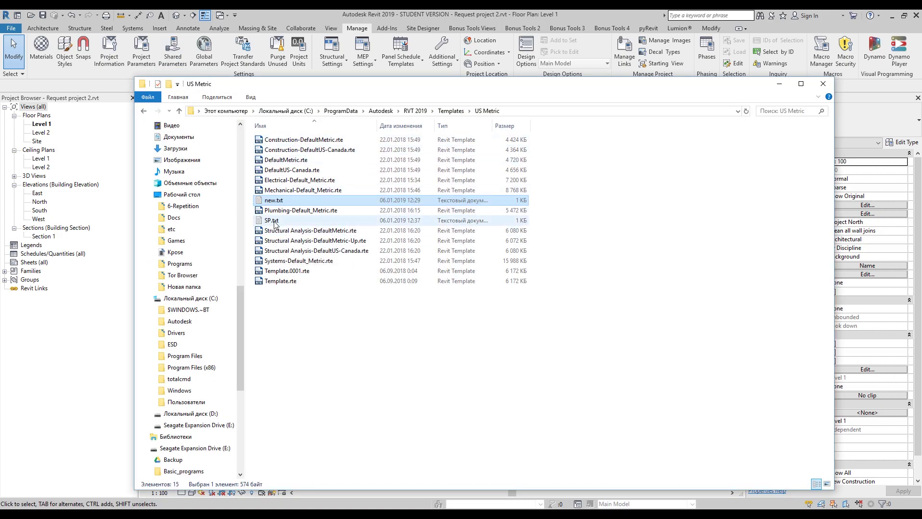
{"action": "double_click", "coordinate": [274, 221]}
{"action": "left_click_drag", "start_coordinate": [223, 173], "coordinate": [365, 146]}
{"action": "left_click_drag", "start_coordinate": [237, 225], "coordinate": [340, 217]}
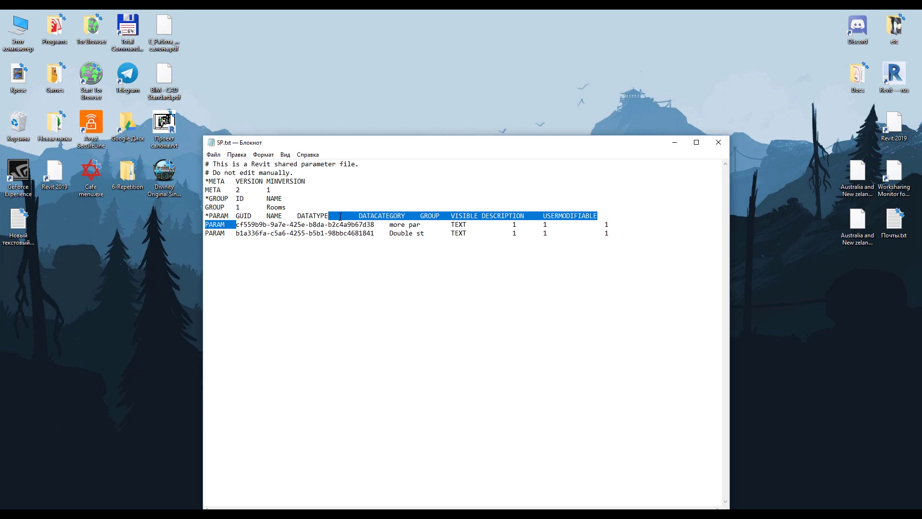
{"action": "left_click", "coordinate": [217, 233]}
{"action": "left_click_drag", "start_coordinate": [389, 233], "coordinate": [451, 233]}
{"action": "left_click", "coordinate": [425, 279]}
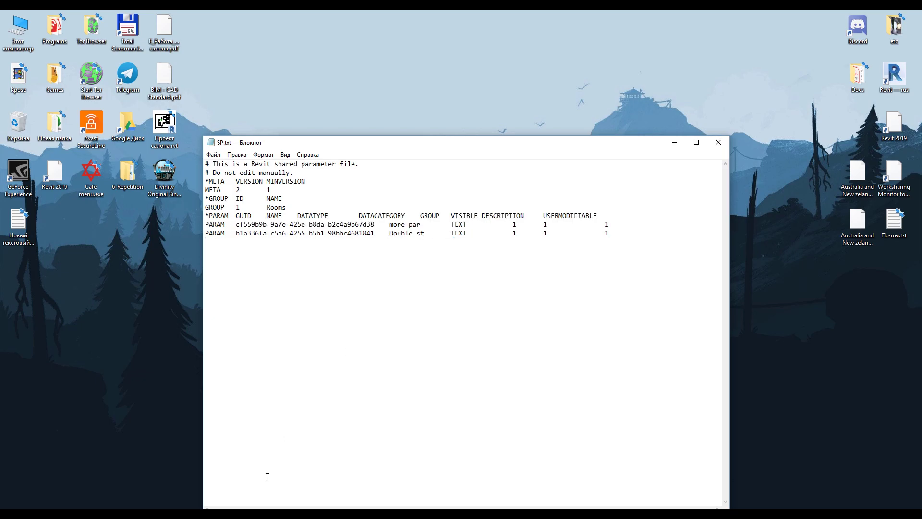
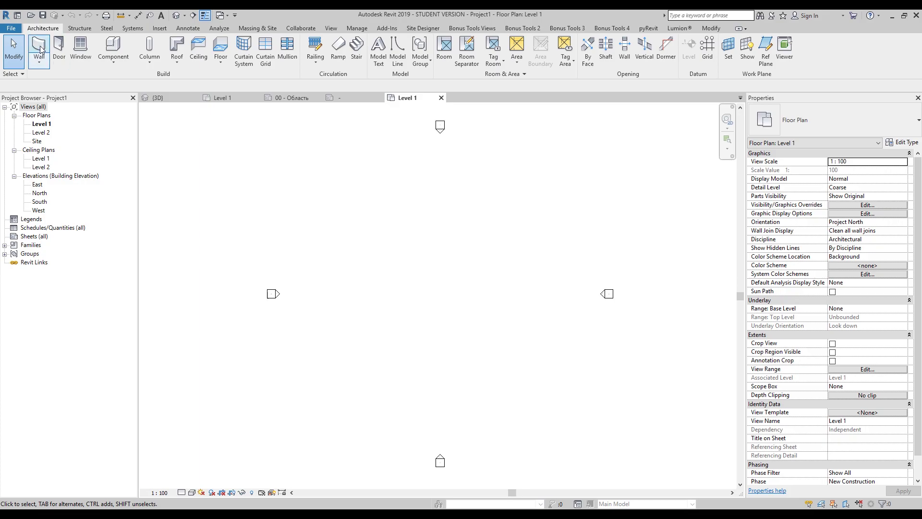
Draw a 4000 by 4000 mm rectangle of Generic - 200mm walls on the Level 1 plan of Project1.
{"action": "left_click", "coordinate": [39, 47]}
{"action": "left_click", "coordinate": [396, 43]}
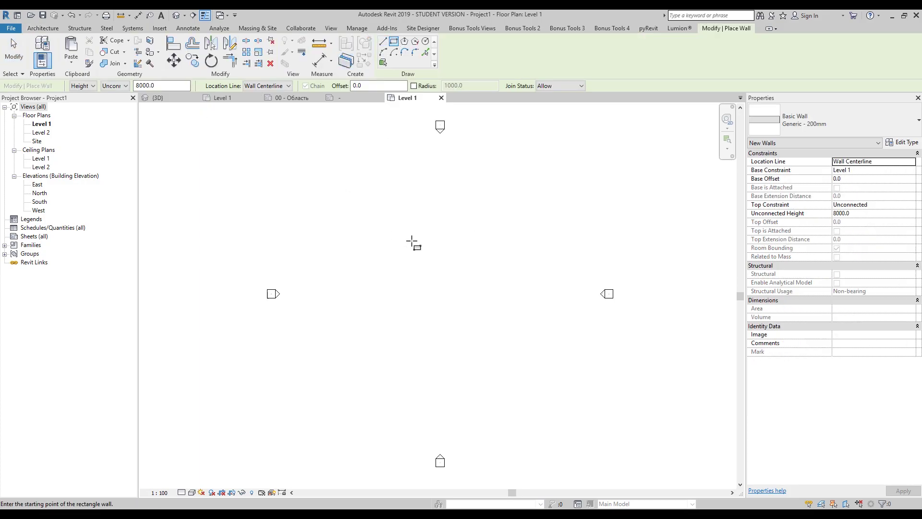
{"action": "left_click", "coordinate": [411, 241]}
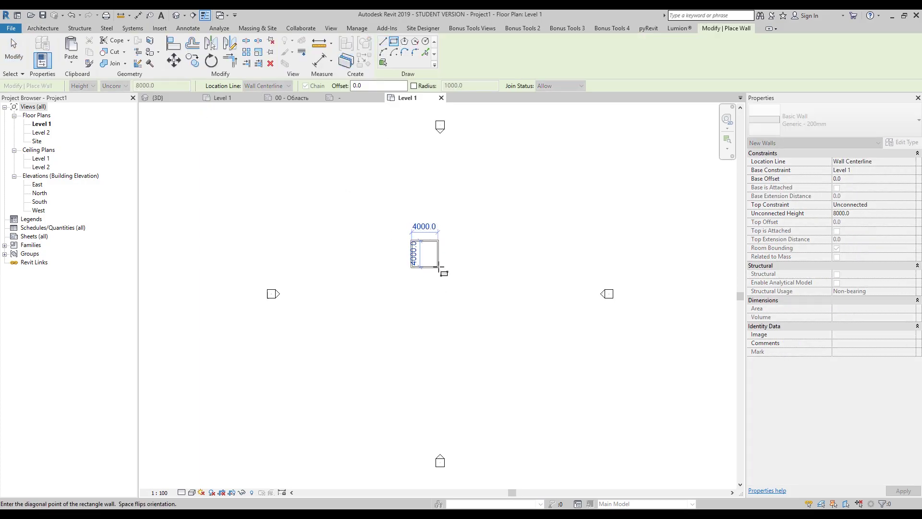
{"action": "left_click", "coordinate": [439, 269]}
{"action": "scroll", "coordinate": [426, 258], "scroll_direction": "up", "scroll_amount": 5}
{"action": "key", "text": "Escape"}
{"action": "key", "text": "Escape"}
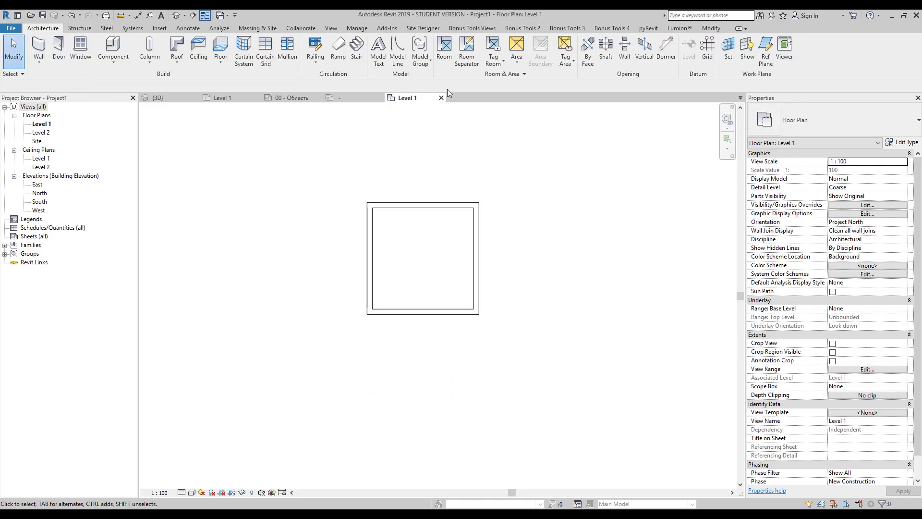
Place a room inside the square walls and check which parameters its properties offer.
{"action": "left_click", "coordinate": [444, 48]}
{"action": "left_click", "coordinate": [468, 293]}
{"action": "key", "text": "Escape"}
{"action": "key", "text": "Escape"}
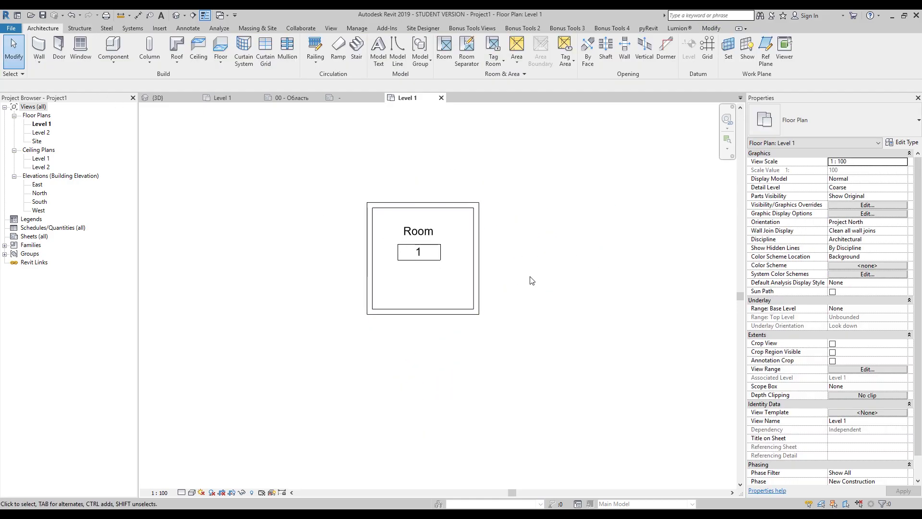
{"action": "left_click", "coordinate": [362, 245]}
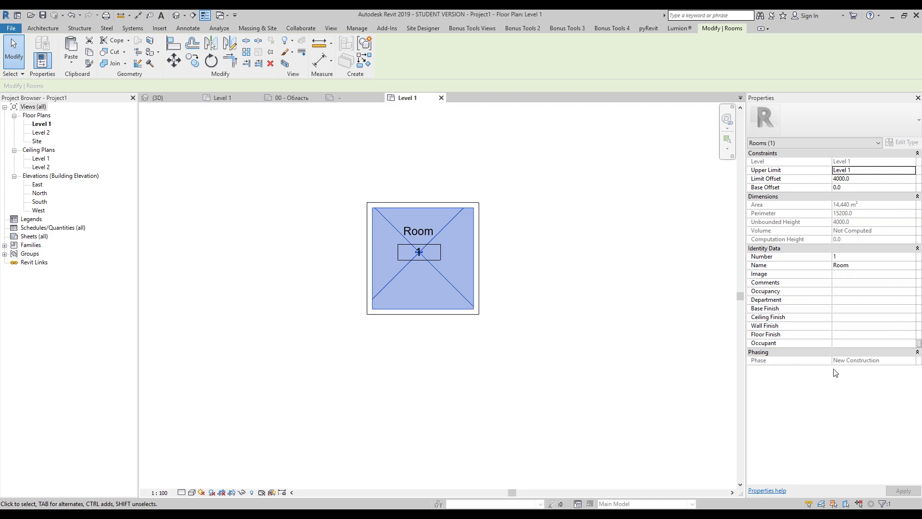
{"action": "left_click", "coordinate": [607, 239]}
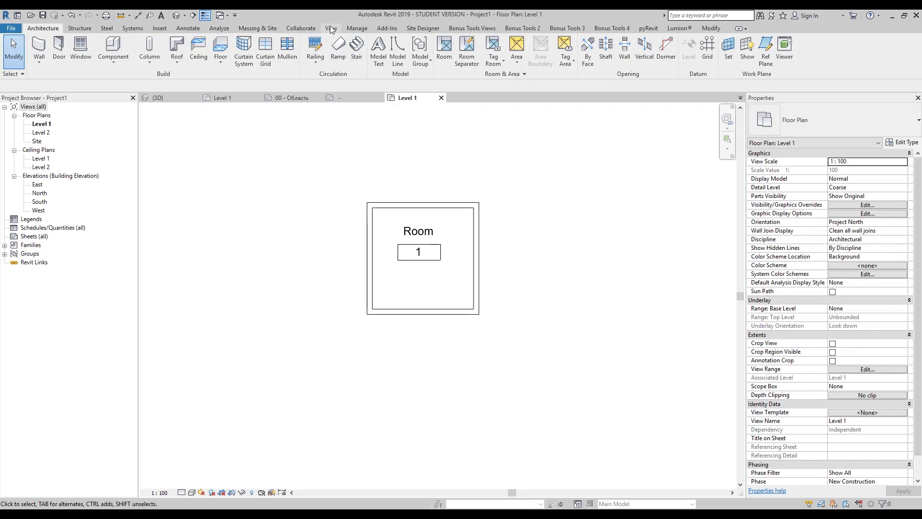
Load new.txt from the US Metric folder as the project's shared parameter file.
{"action": "left_click", "coordinate": [357, 28]}
{"action": "left_click", "coordinate": [166, 58]}
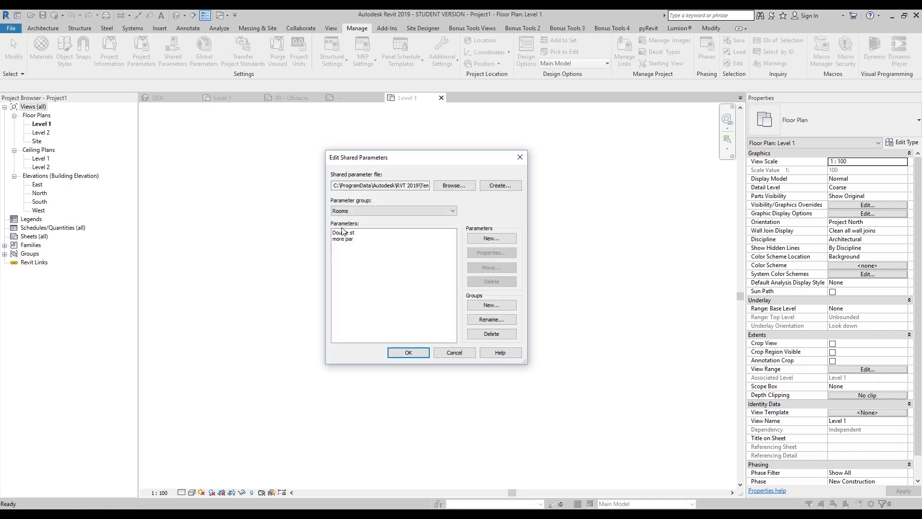
{"action": "left_click", "coordinate": [326, 175]}
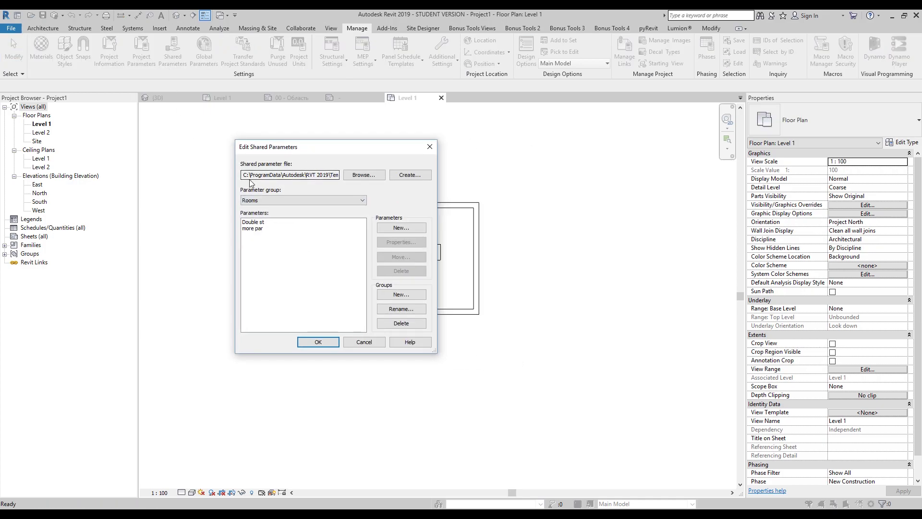
{"action": "left_click", "coordinate": [332, 176]}
{"action": "left_click", "coordinate": [365, 174]}
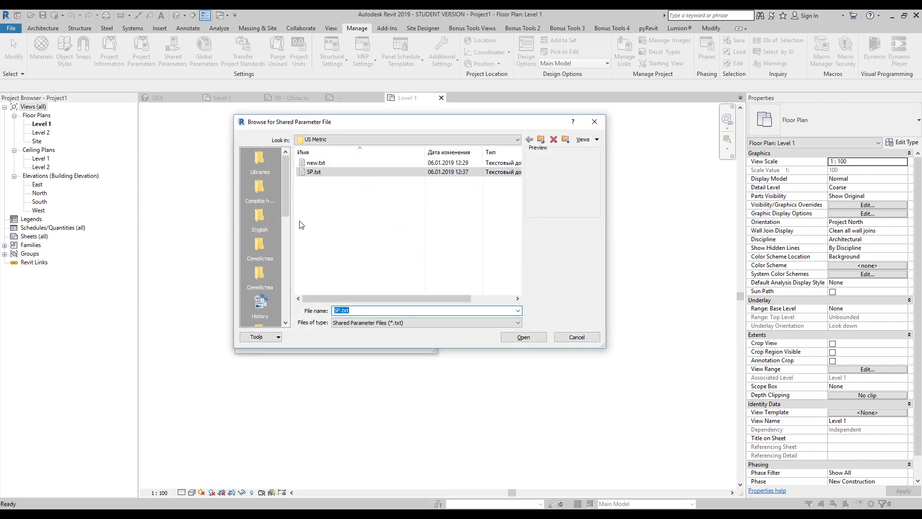
{"action": "left_click", "coordinate": [316, 163]}
{"action": "left_click", "coordinate": [319, 172]}
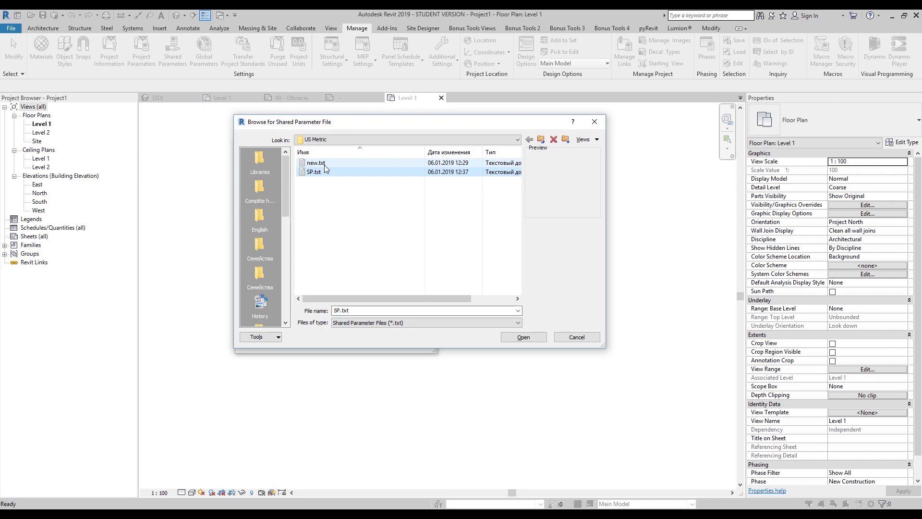
{"action": "left_click", "coordinate": [330, 156]}
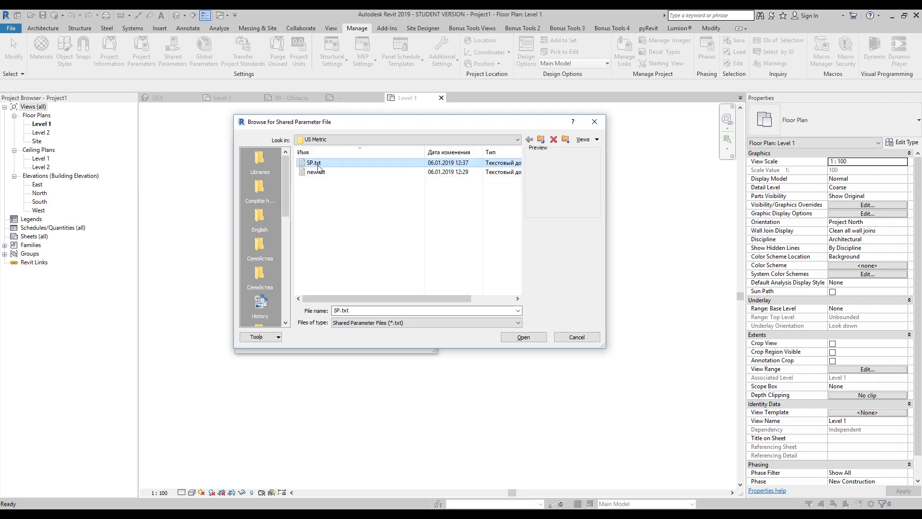
{"action": "left_click", "coordinate": [318, 172]}
{"action": "left_click", "coordinate": [523, 337]}
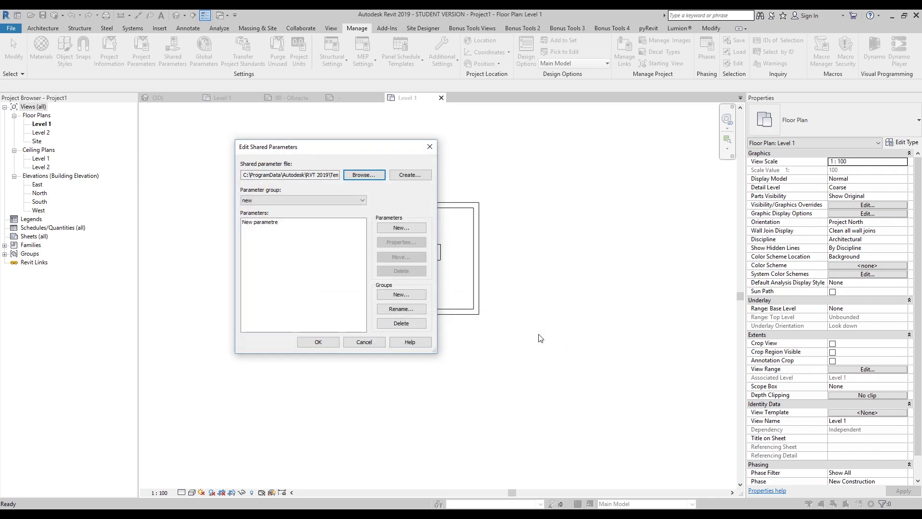
{"action": "left_click", "coordinate": [261, 223]}
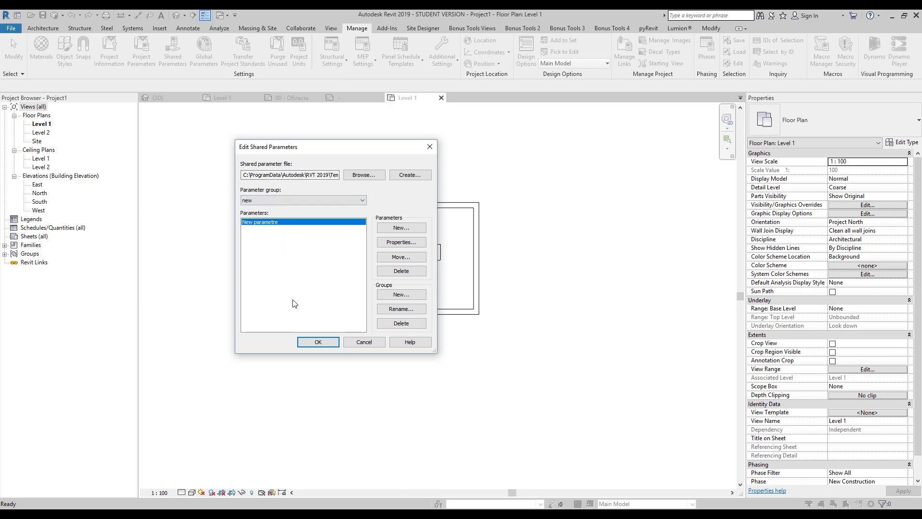
{"action": "left_click", "coordinate": [317, 342]}
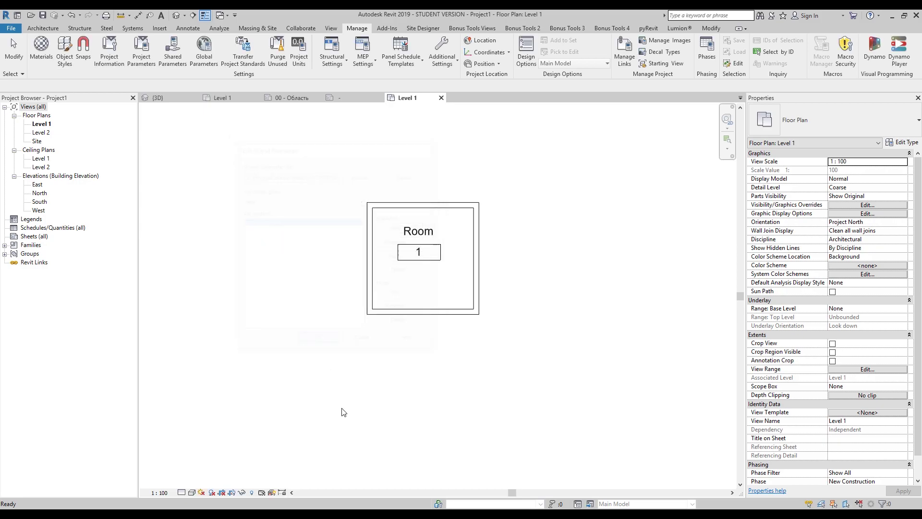
Add a project parameter based on the shared parameter New parametre from the parameter group new.
{"action": "left_click", "coordinate": [144, 51]}
{"action": "left_click", "coordinate": [410, 157]}
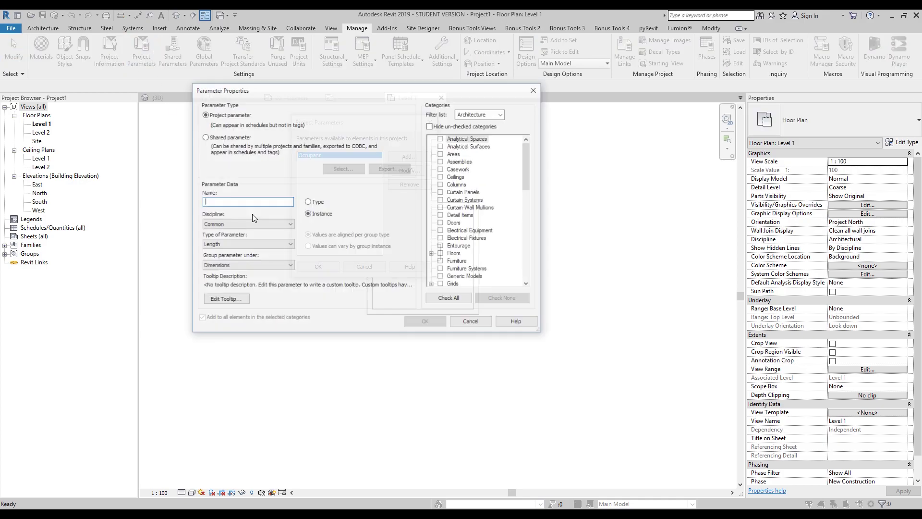
{"action": "left_click", "coordinate": [218, 138]}
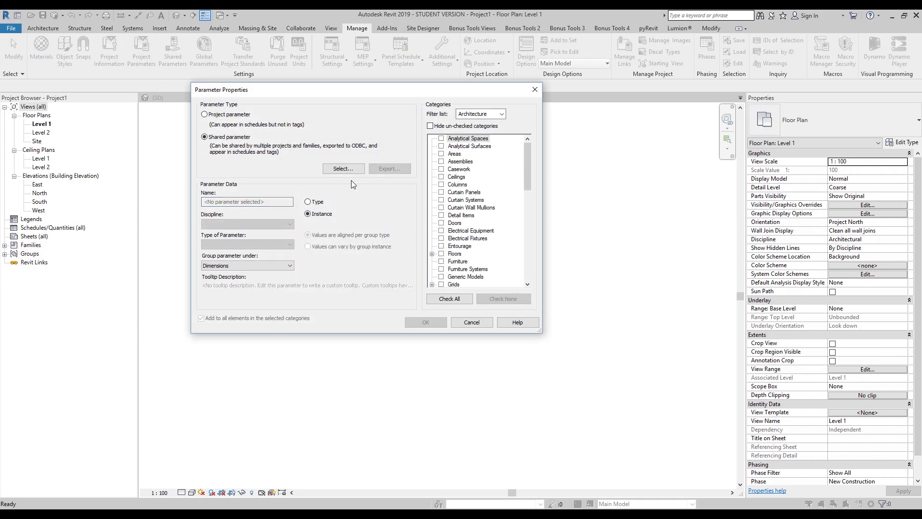
{"action": "left_click", "coordinate": [350, 169]}
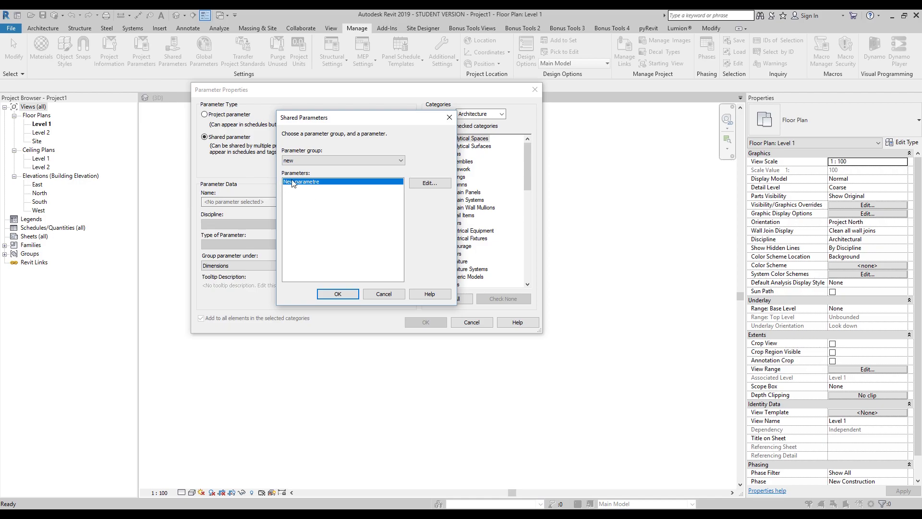
{"action": "left_click", "coordinate": [330, 161]}
{"action": "left_click", "coordinate": [330, 168]}
{"action": "left_click", "coordinate": [340, 293]}
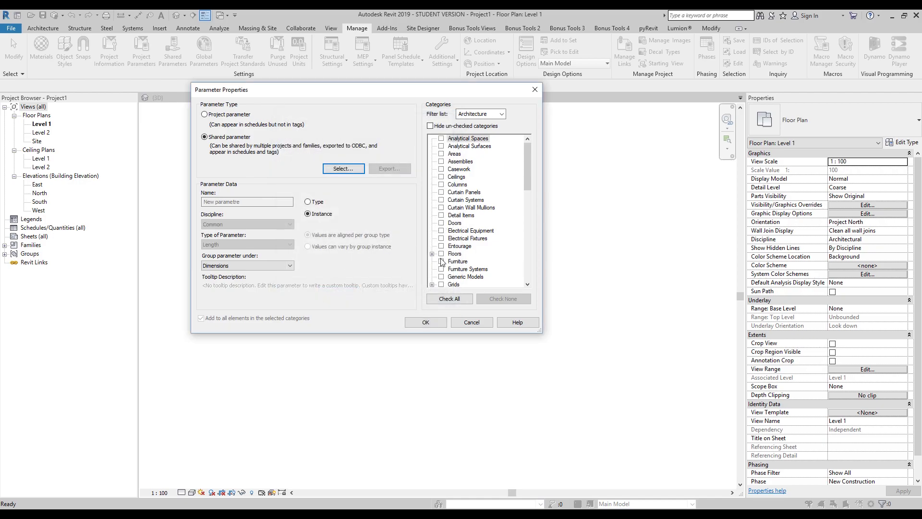
Assign New parametre as an instance parameter to the Rooms and Walls categories and accept the project parameter.
{"action": "left_click", "coordinate": [432, 322]}
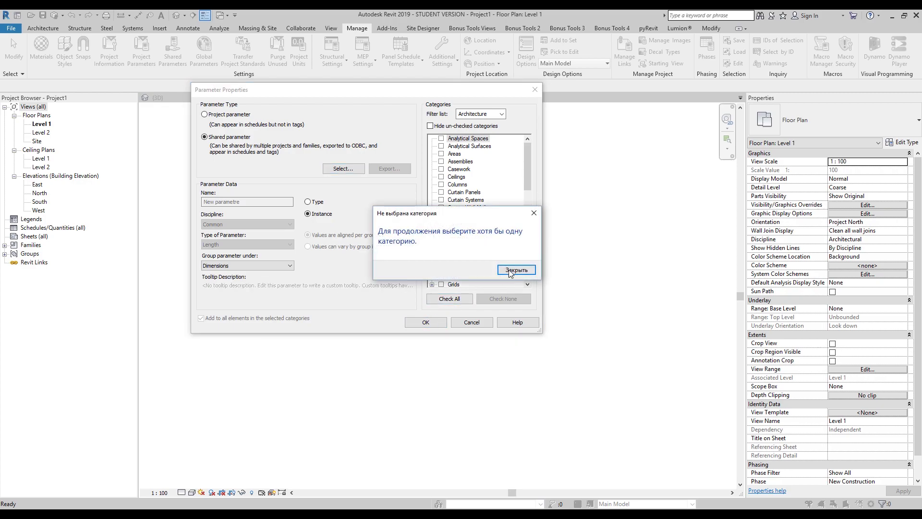
{"action": "left_click", "coordinate": [522, 270]}
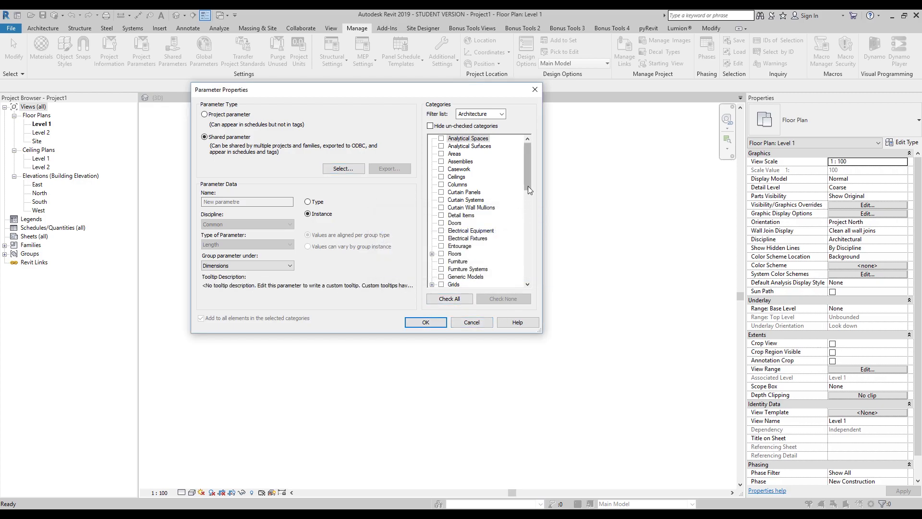
{"action": "left_click_drag", "start_coordinate": [528, 186], "coordinate": [535, 237]}
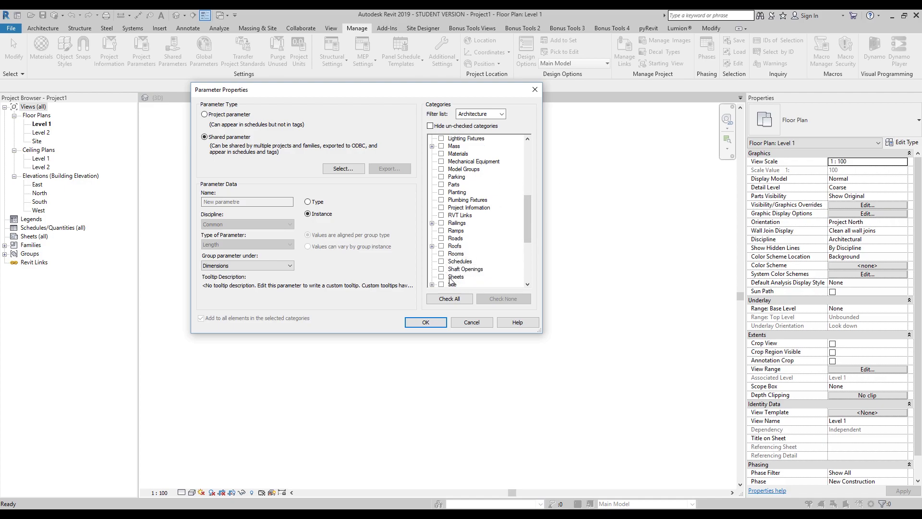
{"action": "scroll", "coordinate": [466, 272], "scroll_direction": "down", "scroll_amount": 1}
{"action": "left_click", "coordinate": [441, 231]}
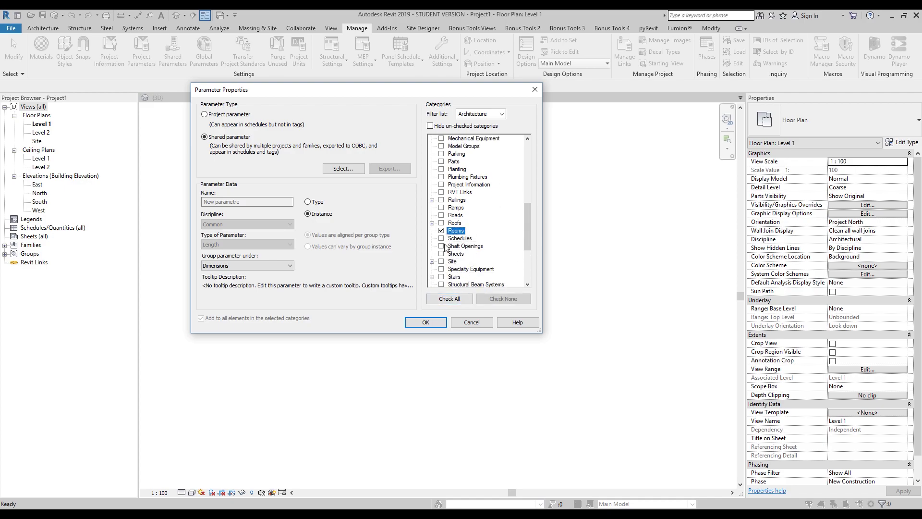
{"action": "scroll", "coordinate": [443, 237], "scroll_direction": "down", "scroll_amount": 4}
{"action": "left_click", "coordinate": [442, 269]}
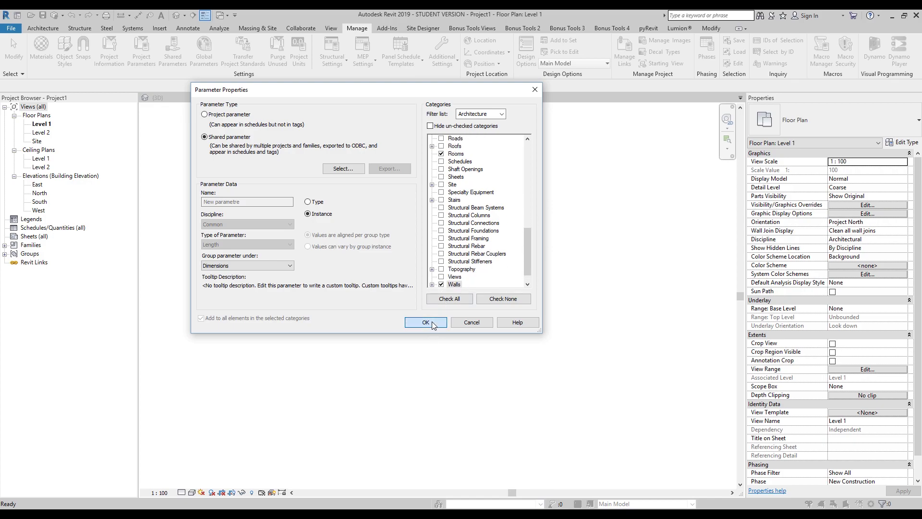
{"action": "left_click", "coordinate": [431, 322]}
{"action": "left_click", "coordinate": [326, 267]}
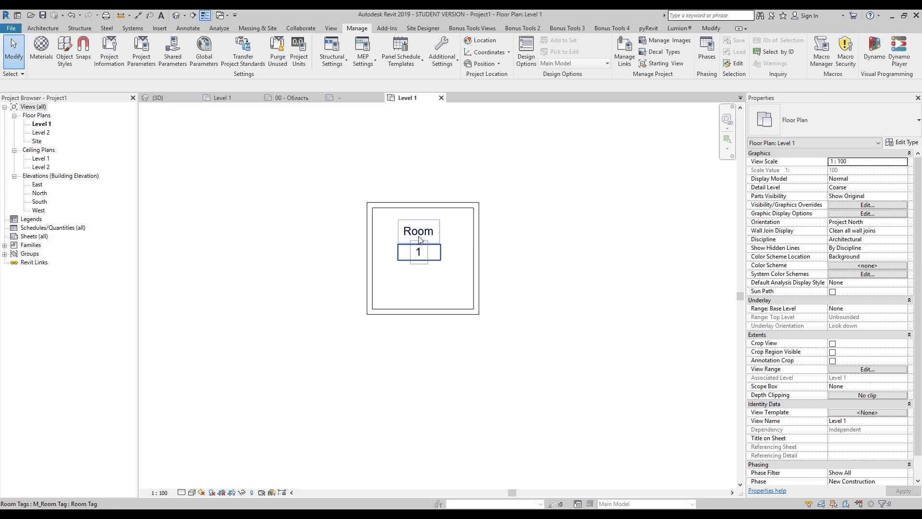
Check the properties of the room and the east wall for the New parametre entry.
{"action": "key", "text": "Tab"}
{"action": "left_click", "coordinate": [435, 250]}
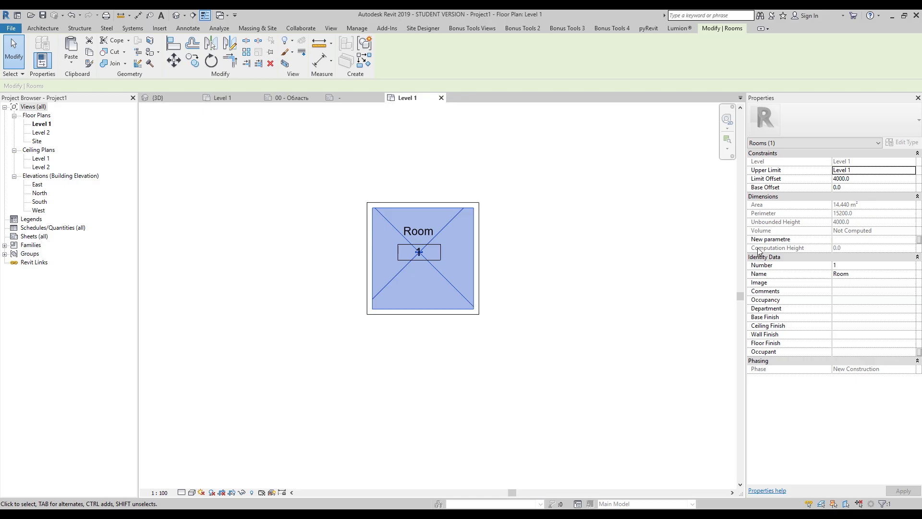
{"action": "left_click", "coordinate": [584, 266]}
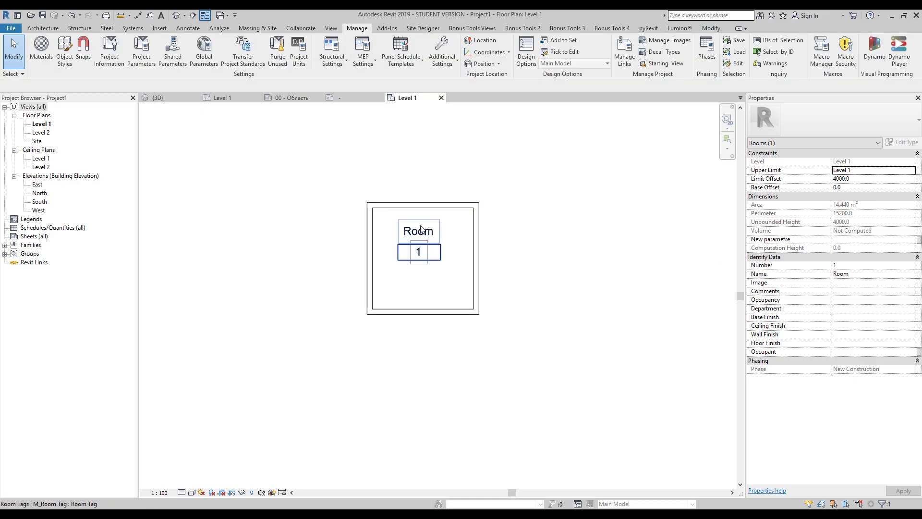
{"action": "left_click", "coordinate": [478, 231]}
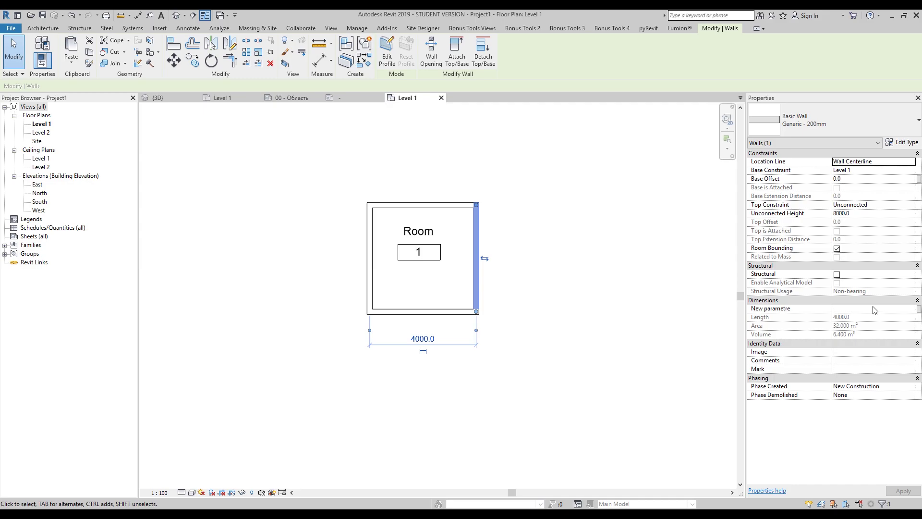
{"action": "left_click", "coordinate": [591, 335]}
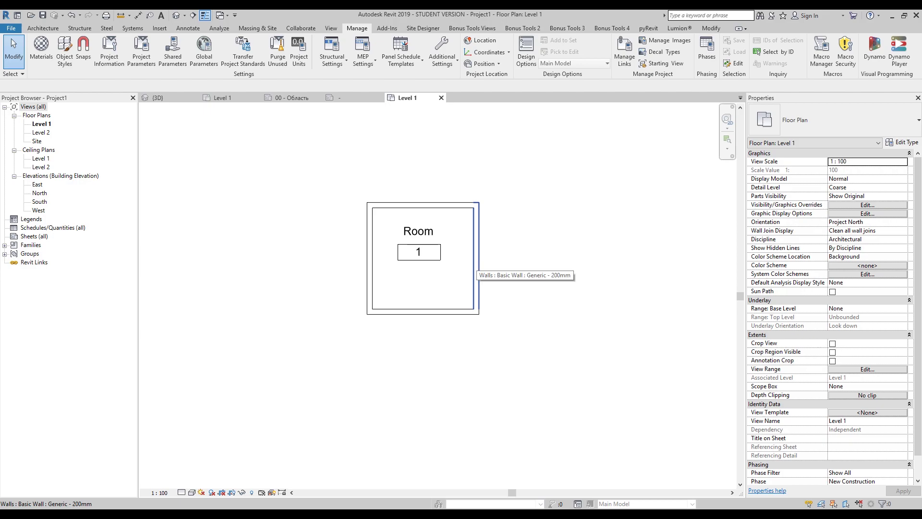
Try to set New parametre of the east wall to true.
{"action": "left_click", "coordinate": [478, 247]}
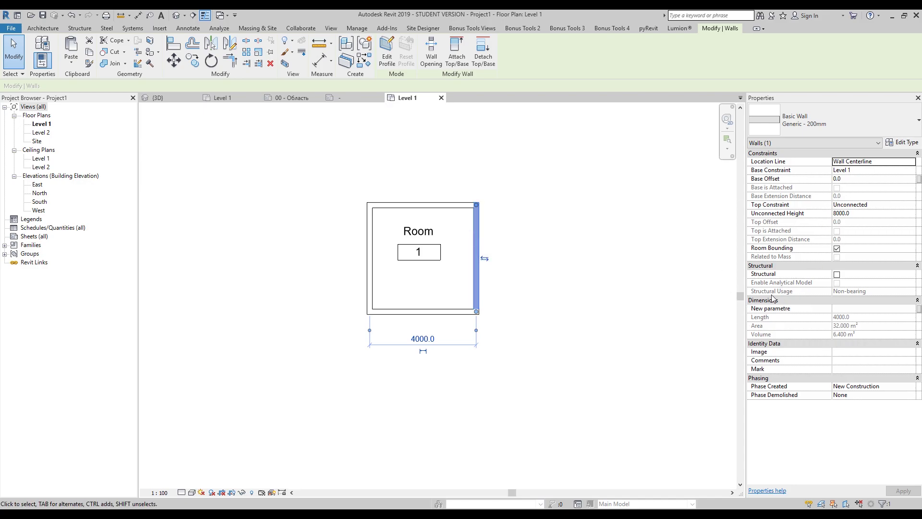
{"action": "left_click", "coordinate": [872, 309]}
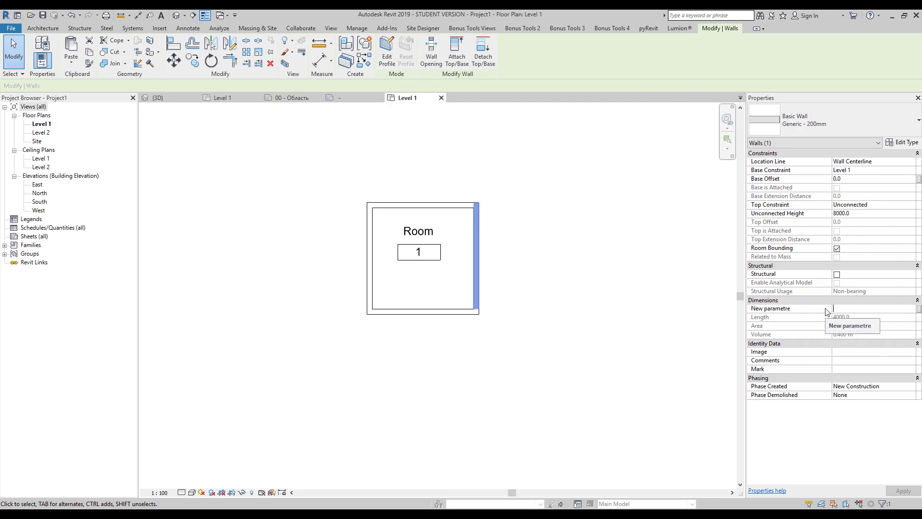
{"action": "type", "text": "true"}
{"action": "mouse_move", "coordinate": [663, 270]}
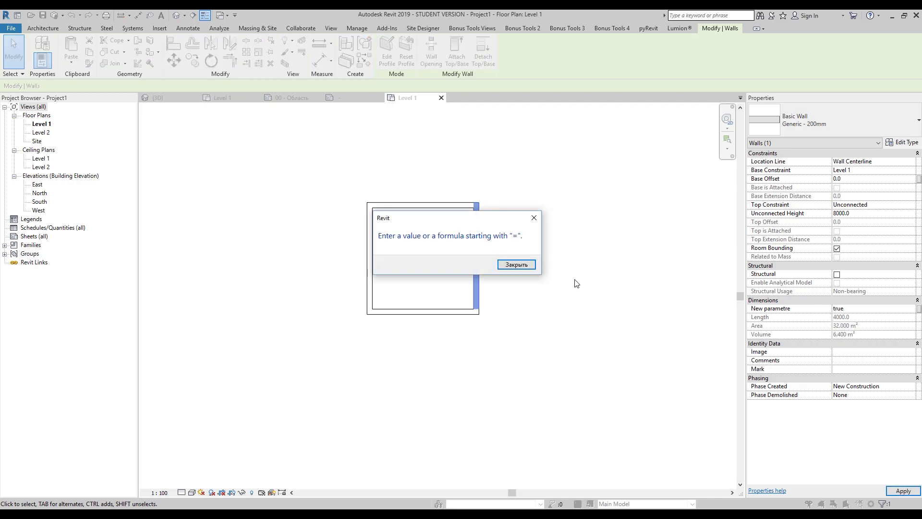
{"action": "left_click", "coordinate": [519, 264]}
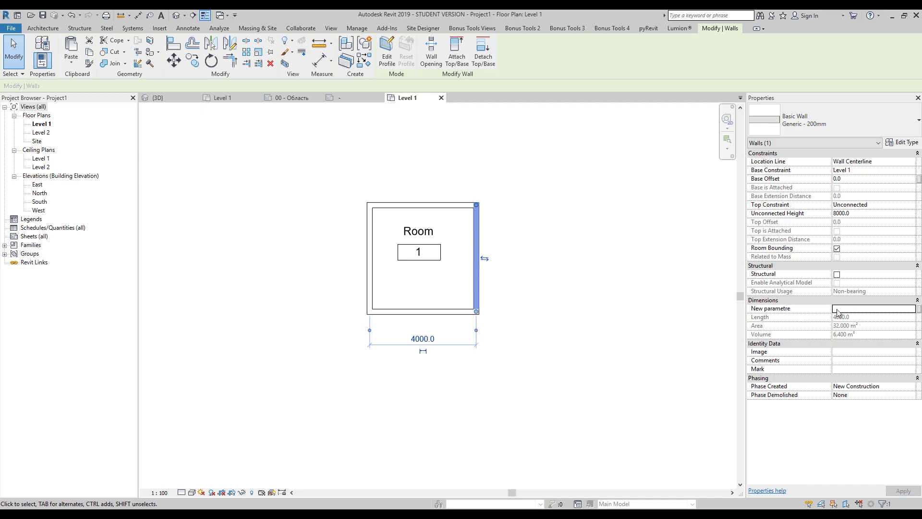
{"action": "left_click", "coordinate": [856, 311]}
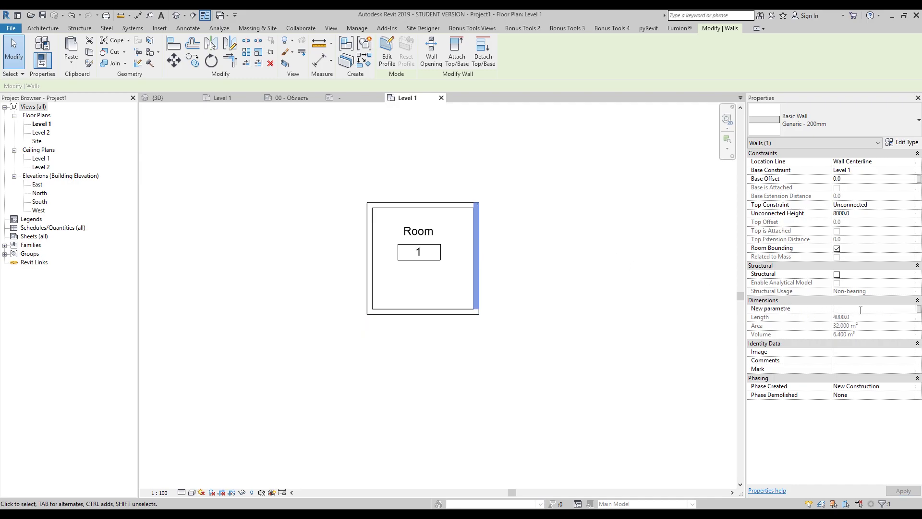
{"action": "left_click", "coordinate": [643, 304]}
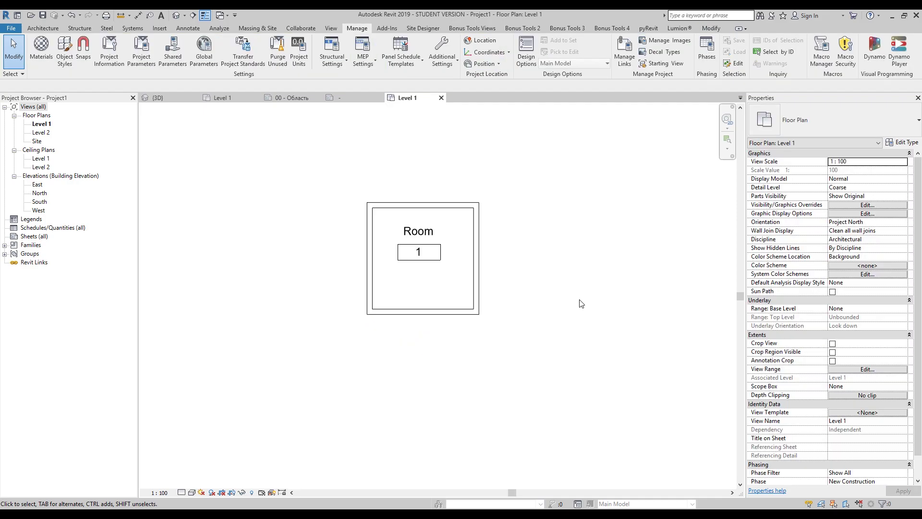
Set the room's New parametre value to 65.
{"action": "left_click", "coordinate": [429, 238]}
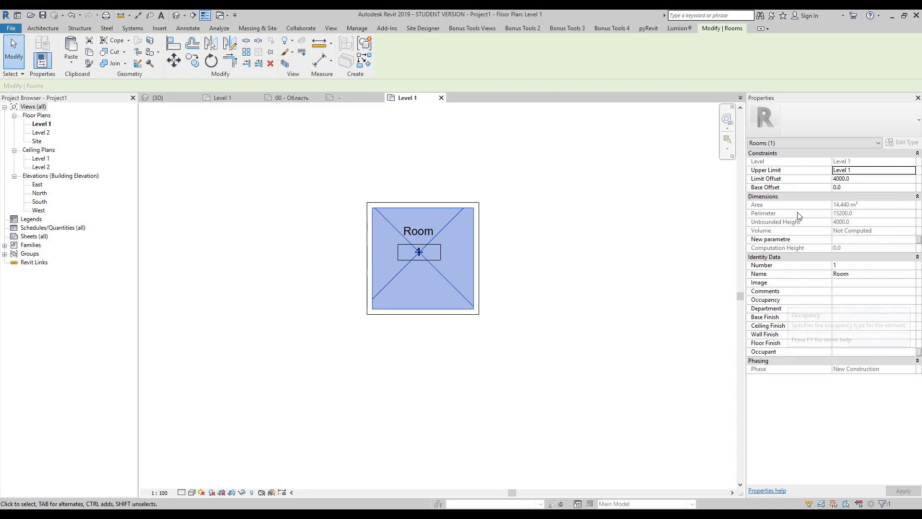
{"action": "left_click", "coordinate": [847, 242]}
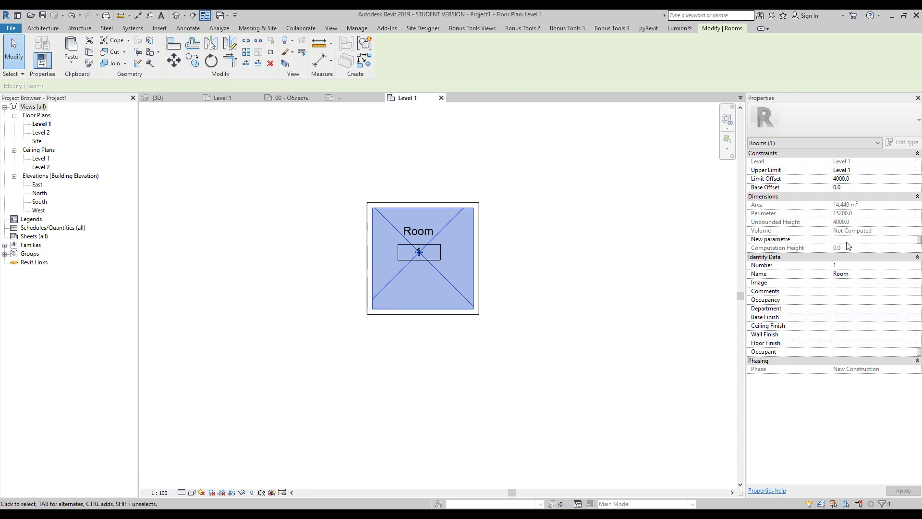
{"action": "type", "text": "65.0"}
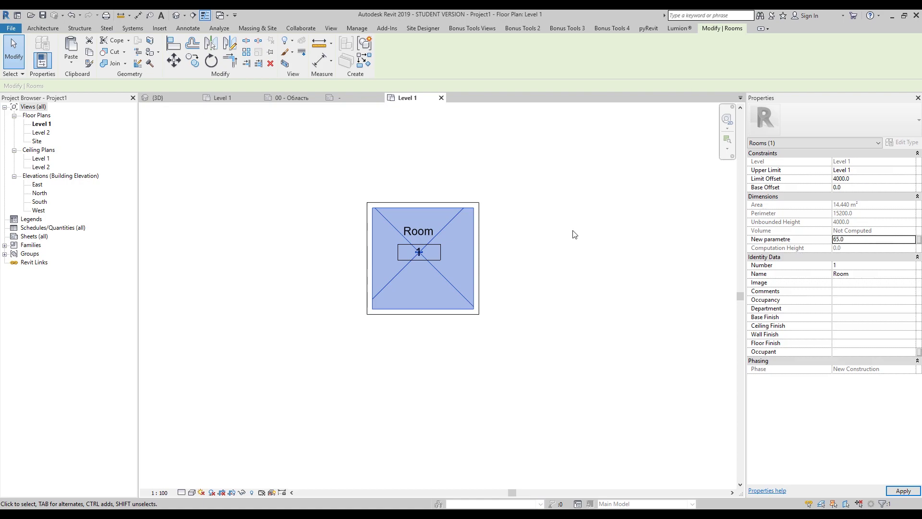
{"action": "left_click", "coordinate": [573, 232]}
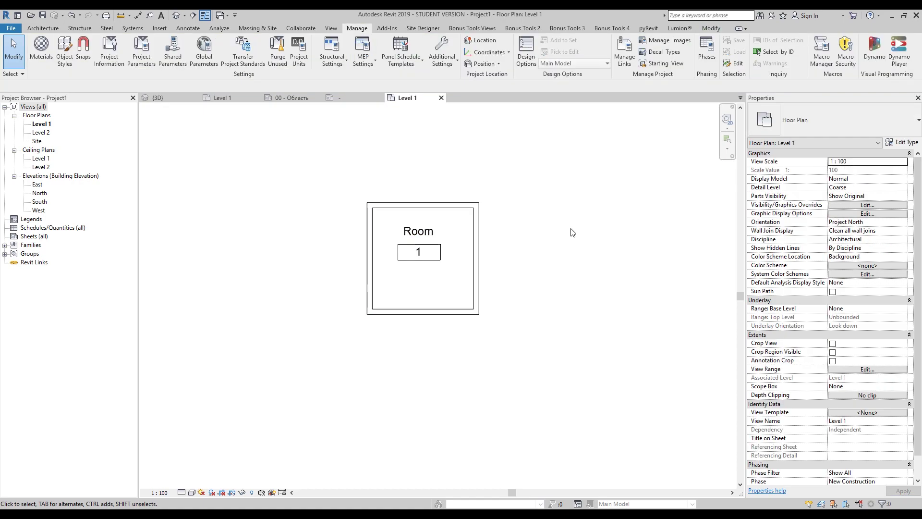
Create a schedule of the Rooms category with New parametre as its only field.
{"action": "right_click", "coordinate": [33, 227]}
{"action": "left_click", "coordinate": [65, 232]}
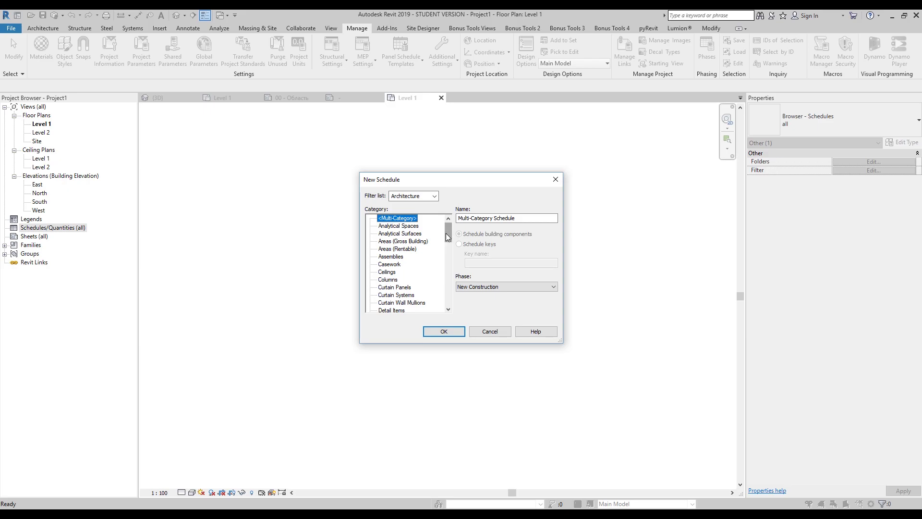
{"action": "left_click_drag", "start_coordinate": [450, 231], "coordinate": [447, 277]}
{"action": "left_click", "coordinate": [387, 295]}
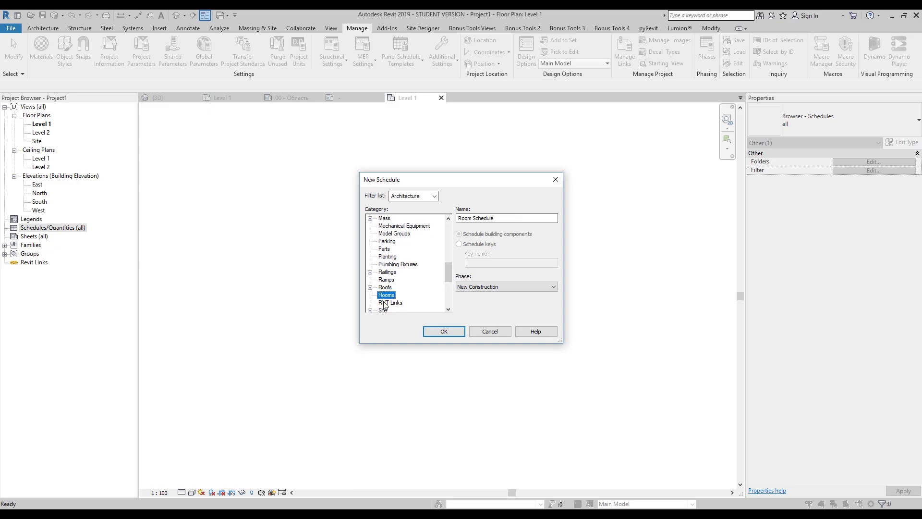
{"action": "left_click", "coordinate": [435, 331]}
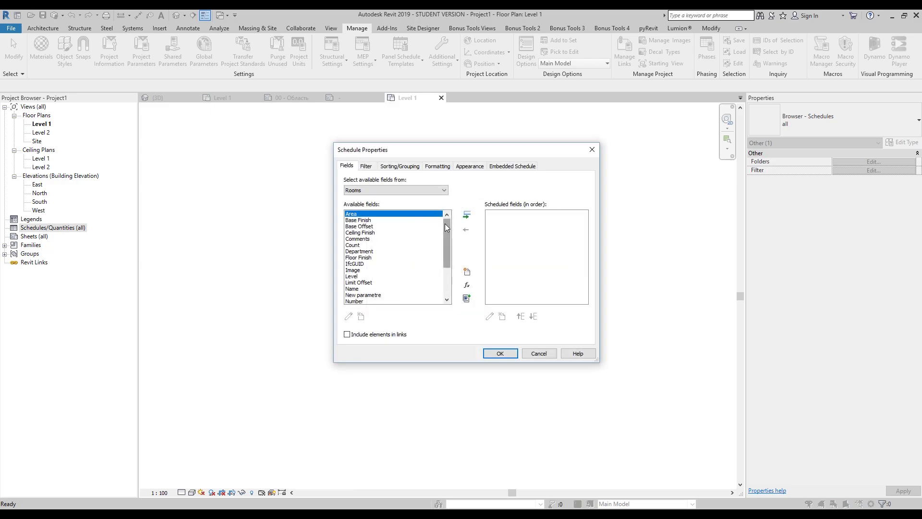
{"action": "left_click_drag", "start_coordinate": [451, 264], "coordinate": [453, 274]}
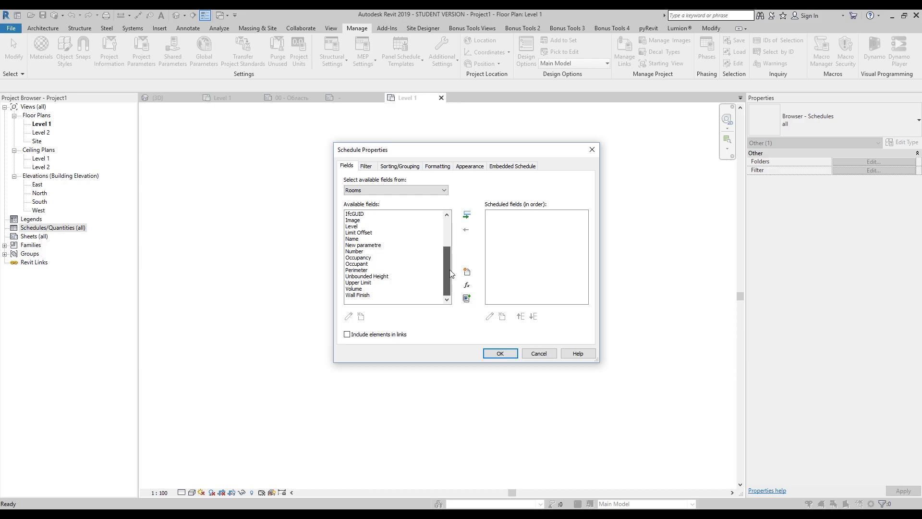
{"action": "left_click", "coordinate": [365, 245]}
{"action": "left_click", "coordinate": [467, 215]}
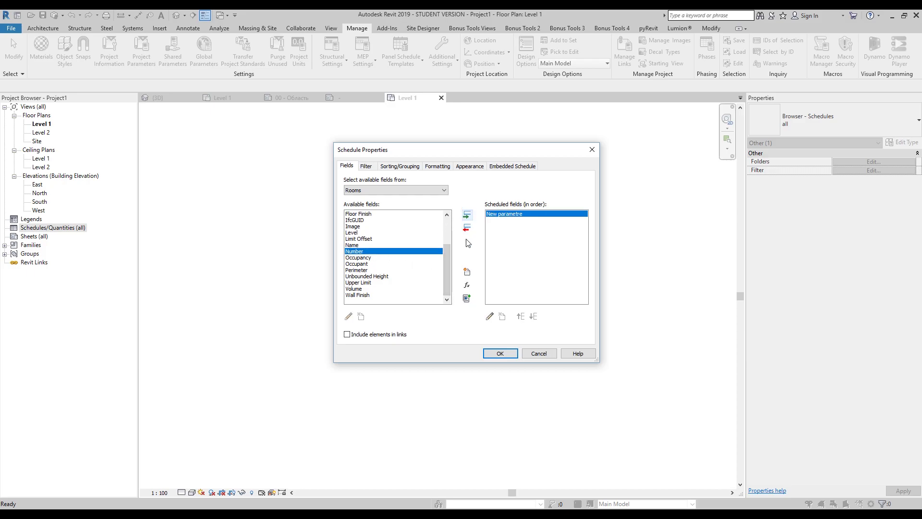
{"action": "left_click", "coordinate": [501, 353]}
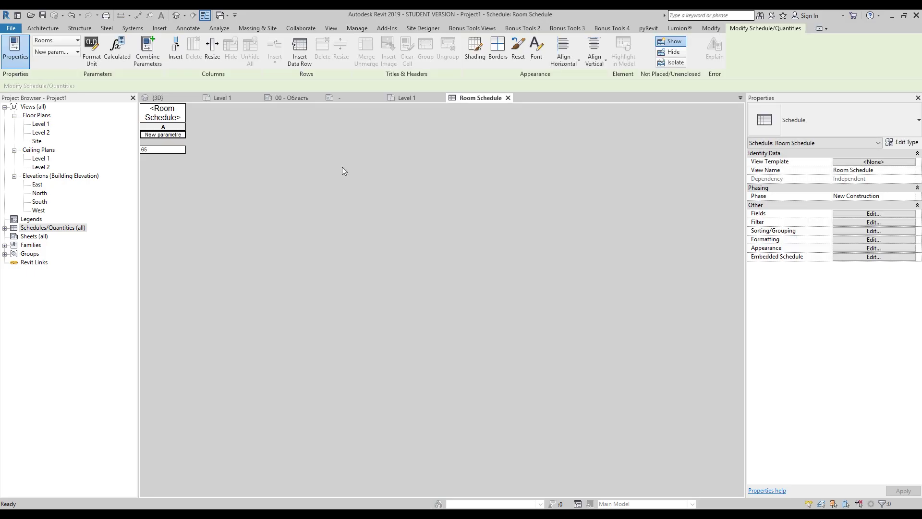
Create a schedule of the Walls category with New parametre as its only field.
{"action": "right_click", "coordinate": [32, 229]}
{"action": "left_click", "coordinate": [48, 230]}
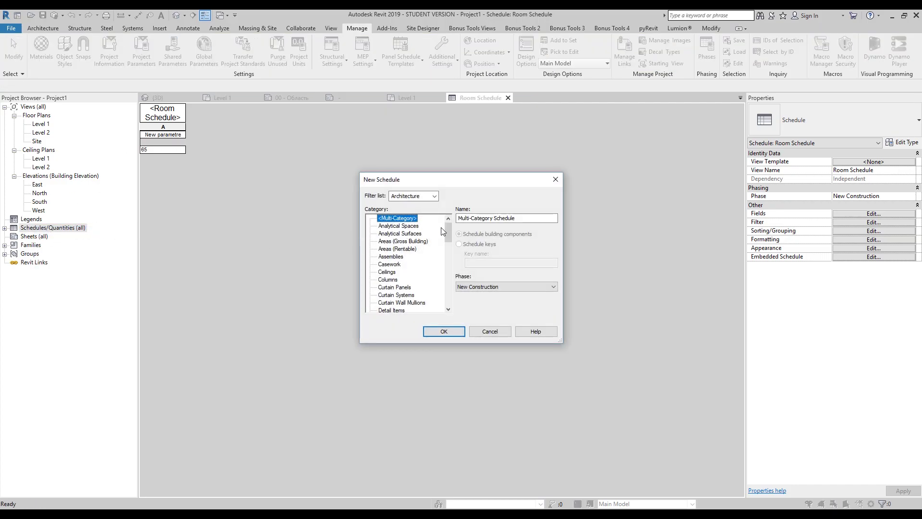
{"action": "scroll", "coordinate": [442, 232], "scroll_direction": "down", "scroll_amount": 13}
{"action": "left_click", "coordinate": [389, 302]}
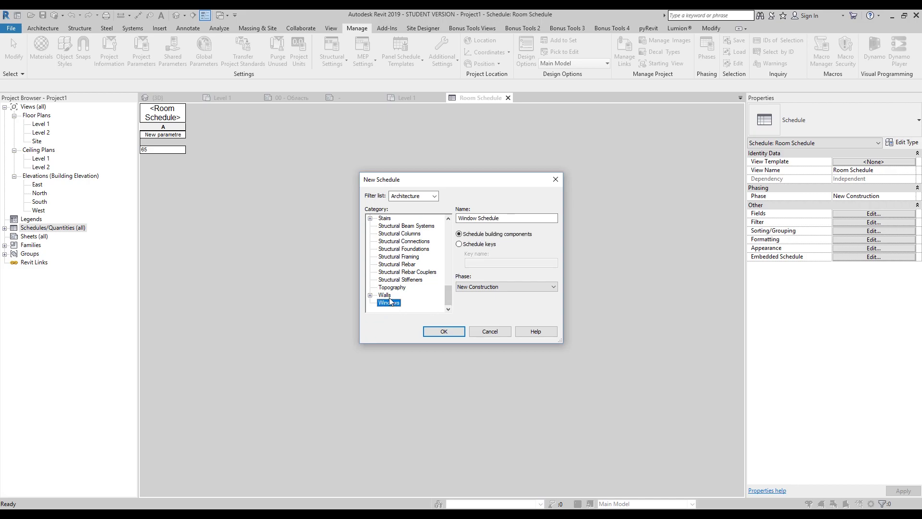
{"action": "left_click", "coordinate": [430, 331]}
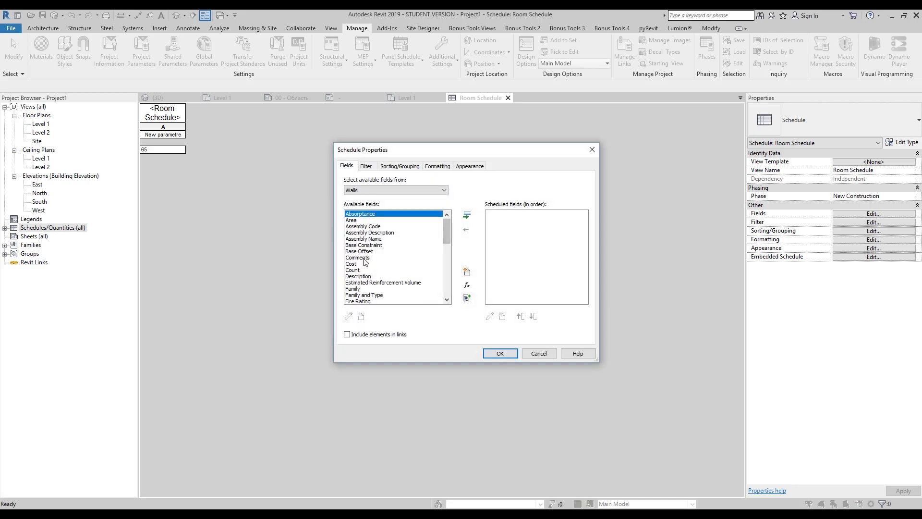
{"action": "scroll", "coordinate": [373, 276], "scroll_direction": "down", "scroll_amount": 2}
{"action": "scroll", "coordinate": [373, 275], "scroll_direction": "down", "scroll_amount": 4}
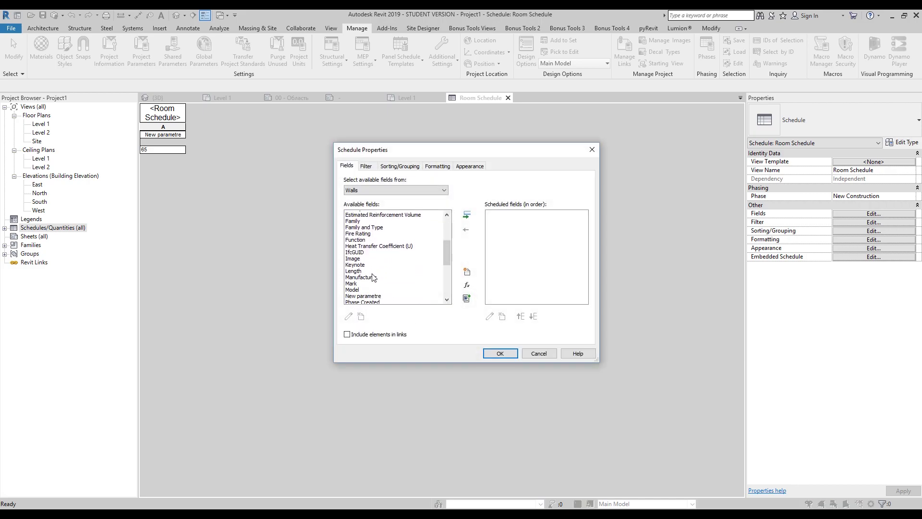
{"action": "left_click", "coordinate": [373, 252]}
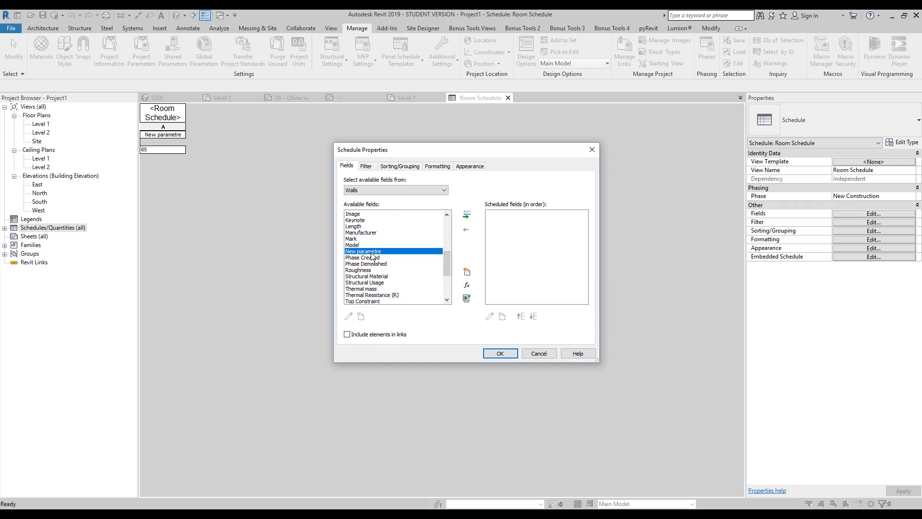
{"action": "left_click", "coordinate": [466, 215]}
{"action": "left_click", "coordinate": [500, 353]}
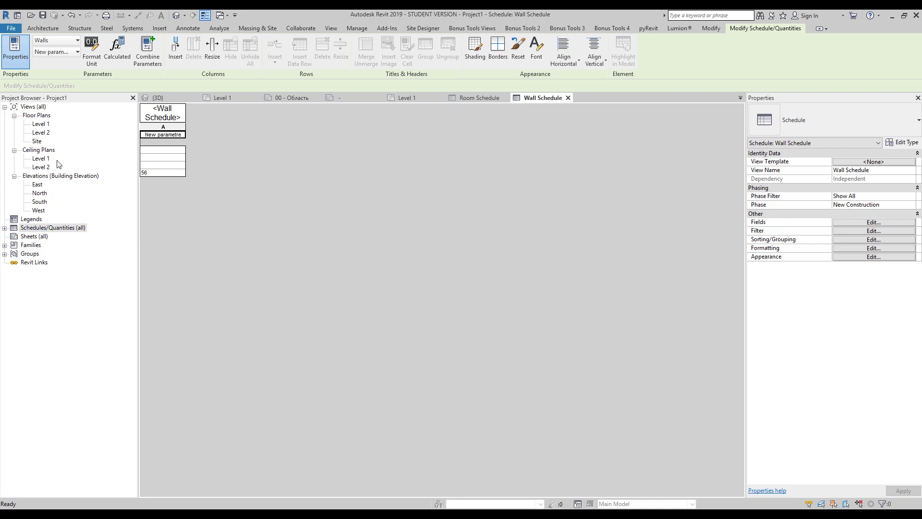
In the Level 1 floor plan, associate the east wall's New parametre with a new global parameter named union 1.
{"action": "left_click", "coordinate": [414, 98]}
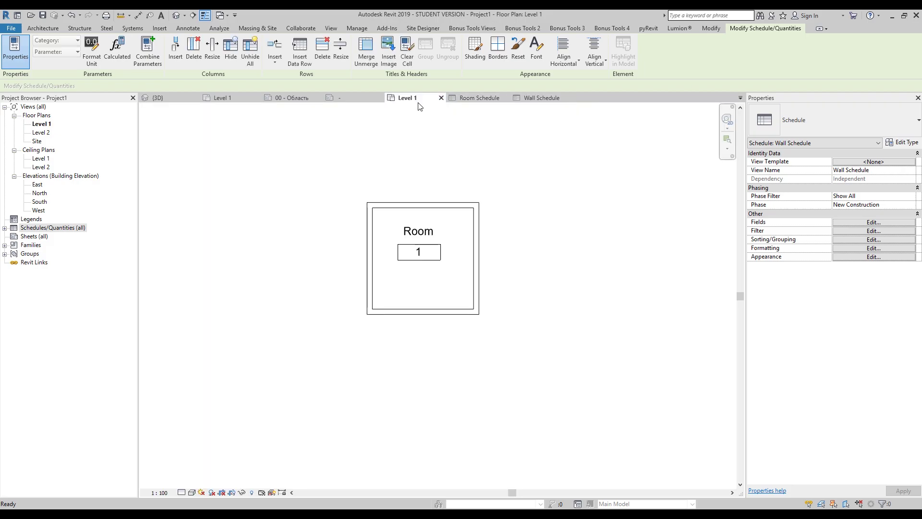
{"action": "left_click", "coordinate": [476, 262]}
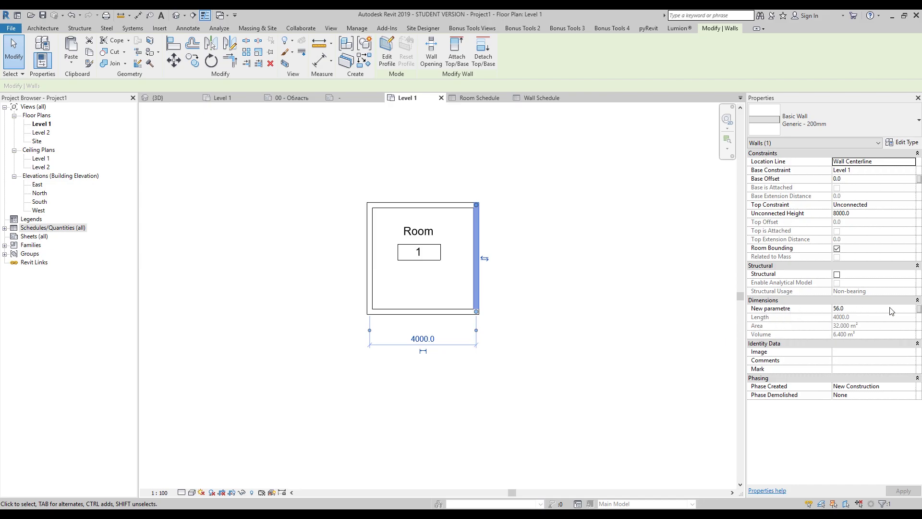
{"action": "left_click", "coordinate": [920, 311]}
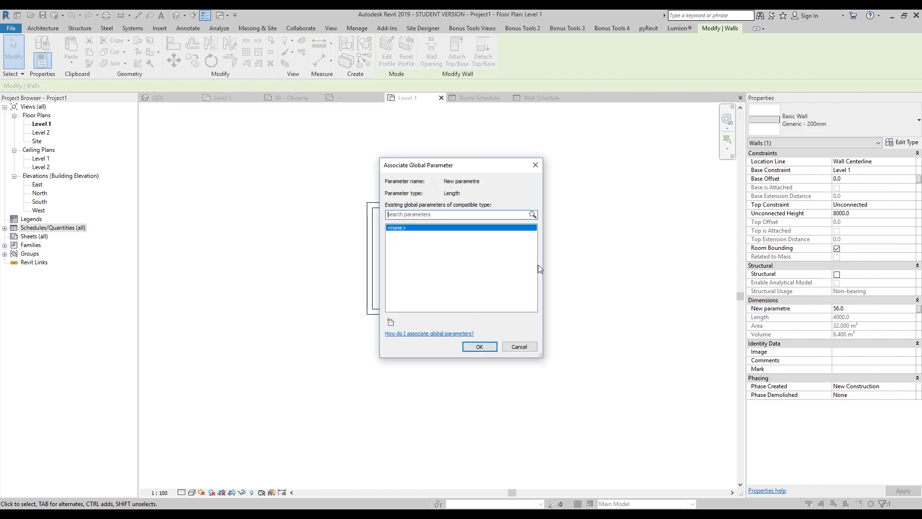
{"action": "left_click", "coordinate": [390, 320]}
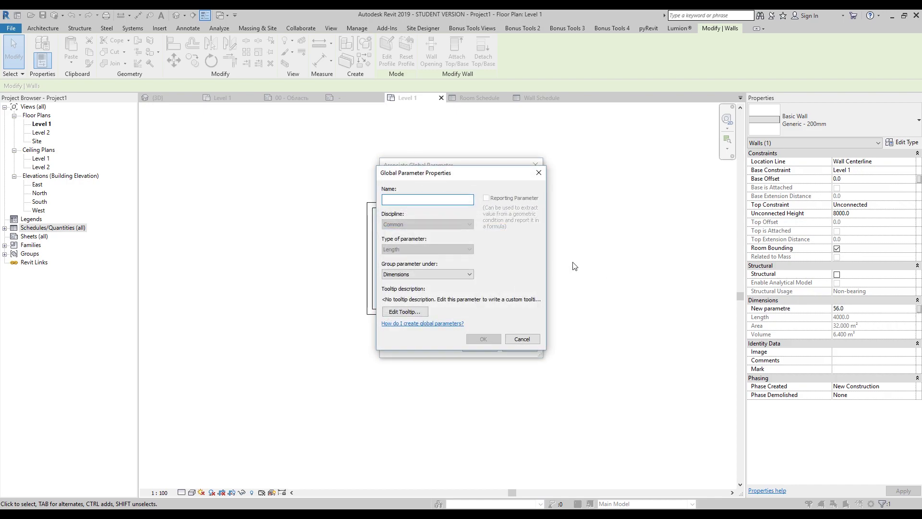
{"action": "type", "text": "union 1"}
{"action": "left_click", "coordinate": [477, 342]}
{"action": "left_click", "coordinate": [481, 350]}
{"action": "left_click", "coordinate": [570, 338]}
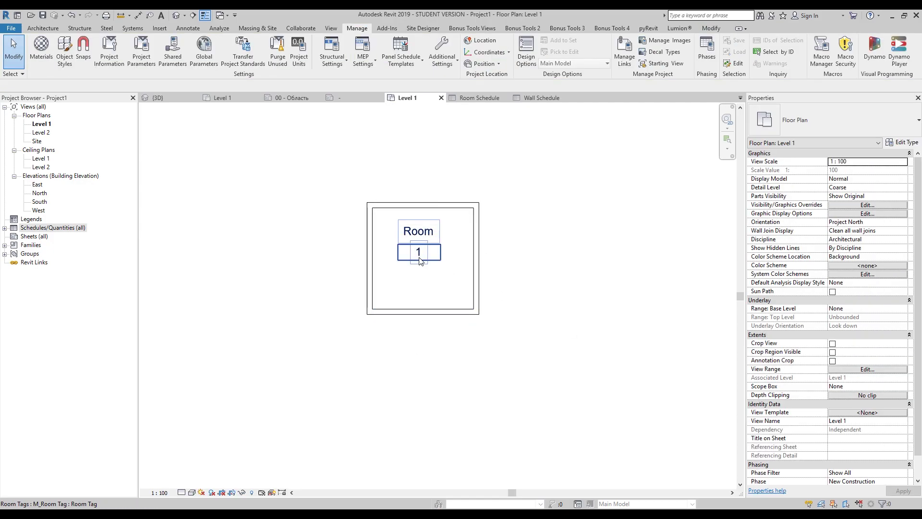
Associate the room's New parametre with the global parameter union 1 and check the values in the room and wall schedules.
{"action": "left_click", "coordinate": [447, 261]}
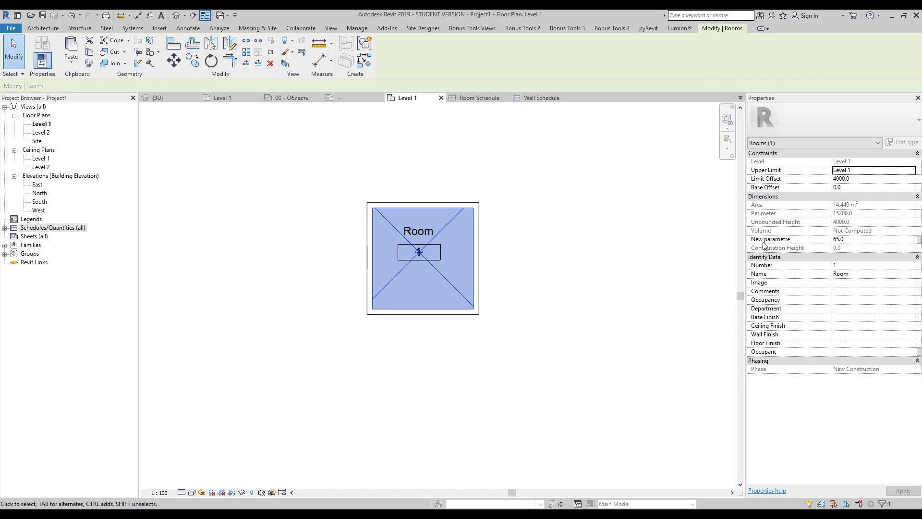
{"action": "left_click", "coordinate": [919, 243]}
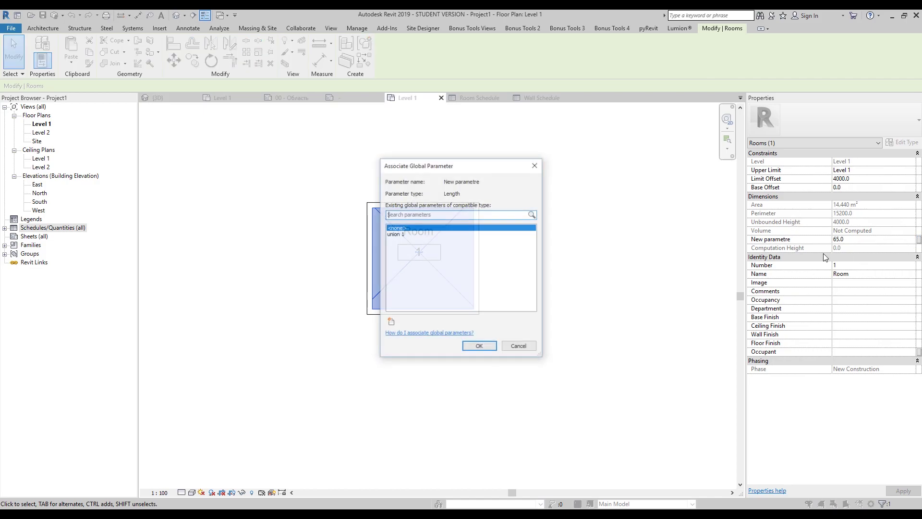
{"action": "left_click", "coordinate": [399, 235]}
{"action": "left_click", "coordinate": [479, 347]}
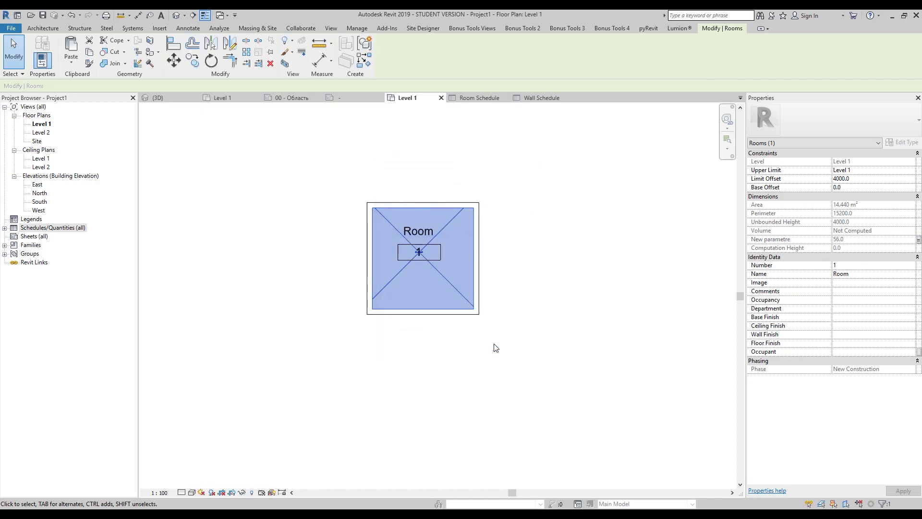
{"action": "left_click", "coordinate": [532, 343]}
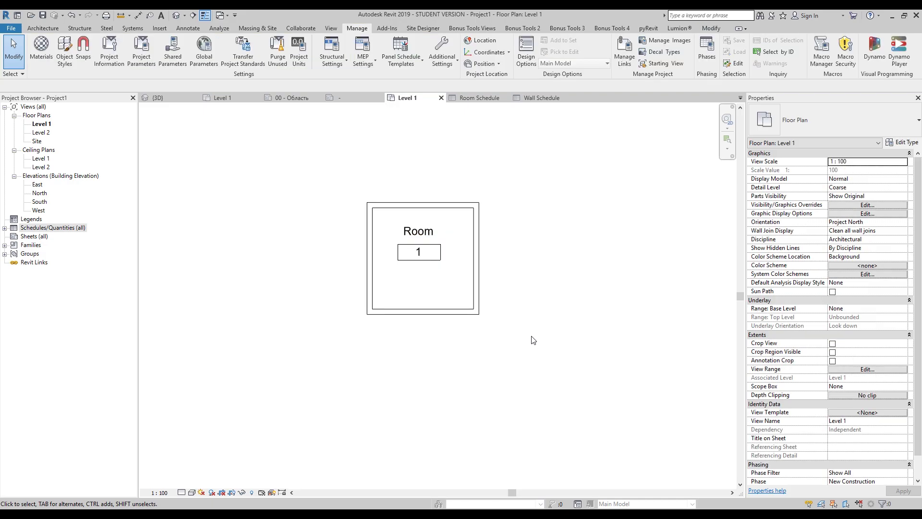
{"action": "left_click", "coordinate": [480, 97]}
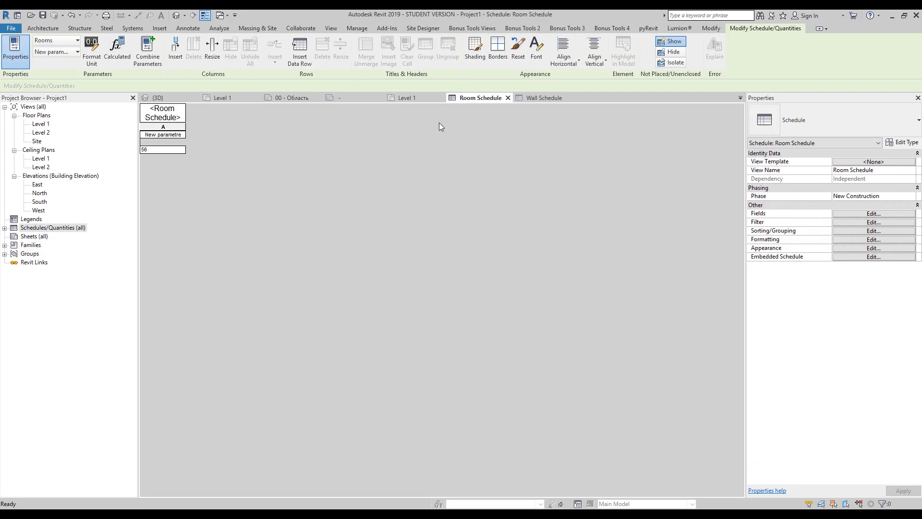
{"action": "left_click", "coordinate": [527, 97]}
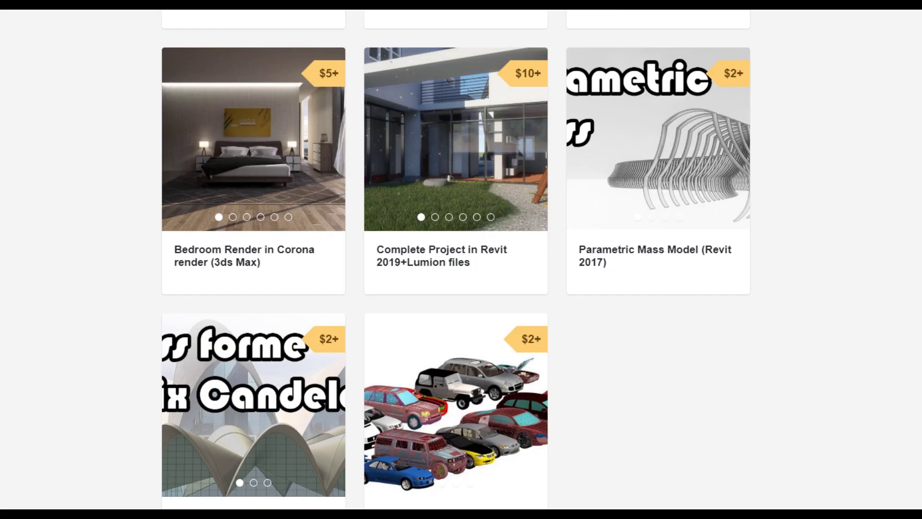
Look through the Revit, Lumion and rendering products offered on the Gumroad store page in the browser.
{"action": "scroll", "coordinate": [456, 260], "scroll_direction": "up", "scroll_amount": 12}
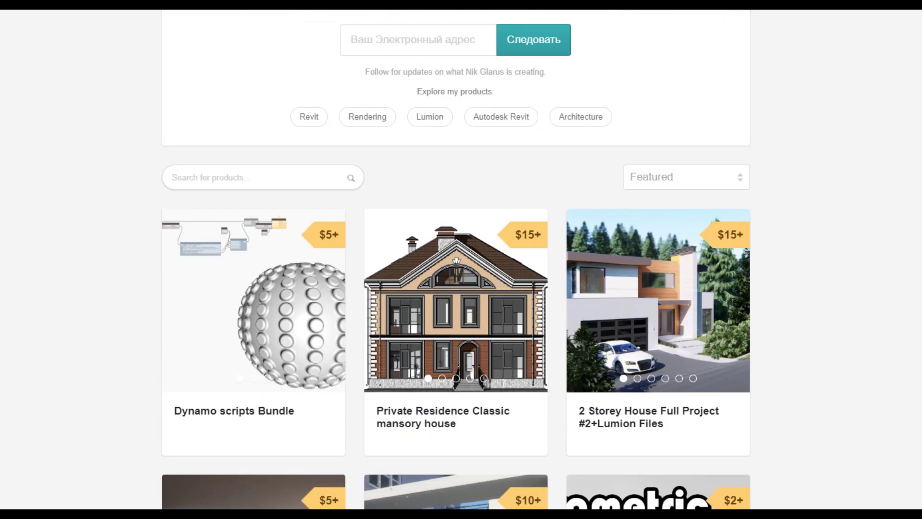
{"action": "scroll", "coordinate": [384, 500], "scroll_direction": "down", "scroll_amount": 3}
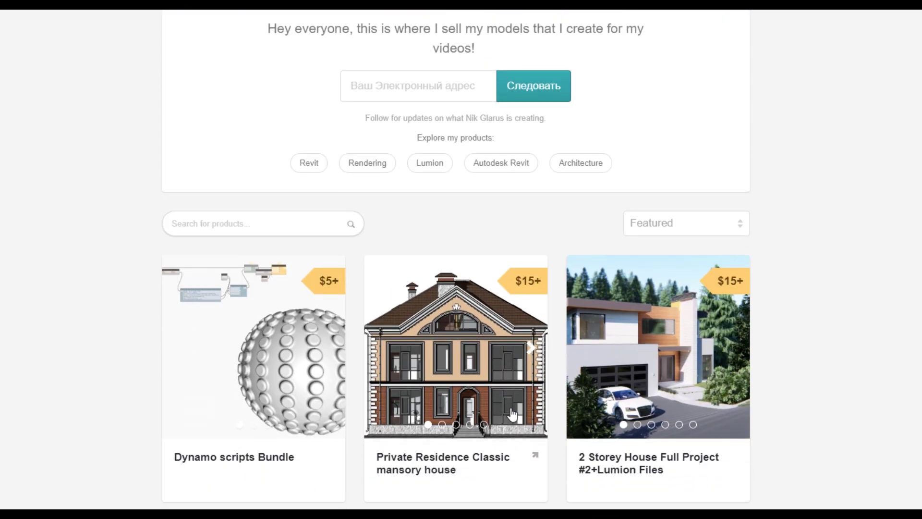
{"action": "scroll", "coordinate": [453, 393], "scroll_direction": "down", "scroll_amount": 3}
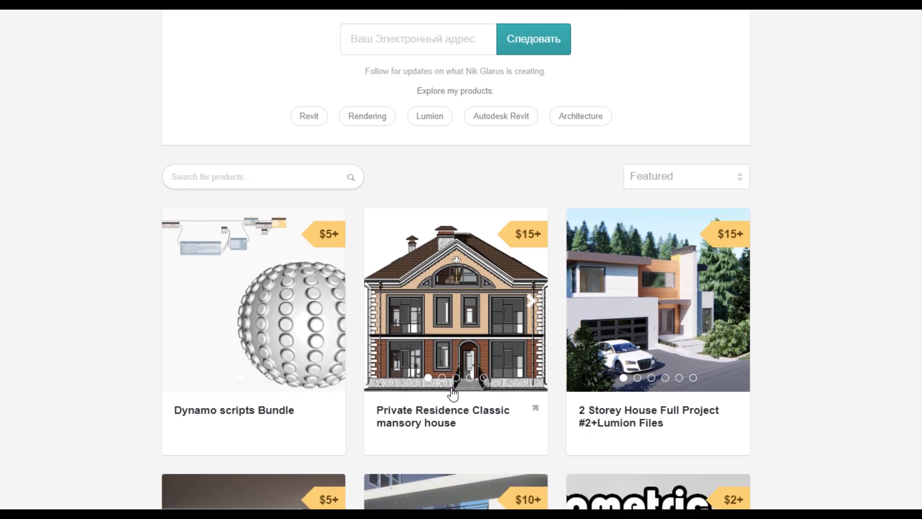
{"action": "scroll", "coordinate": [460, 365], "scroll_direction": "down", "scroll_amount": 3}
{"action": "scroll", "coordinate": [762, 305], "scroll_direction": "up", "scroll_amount": 3}
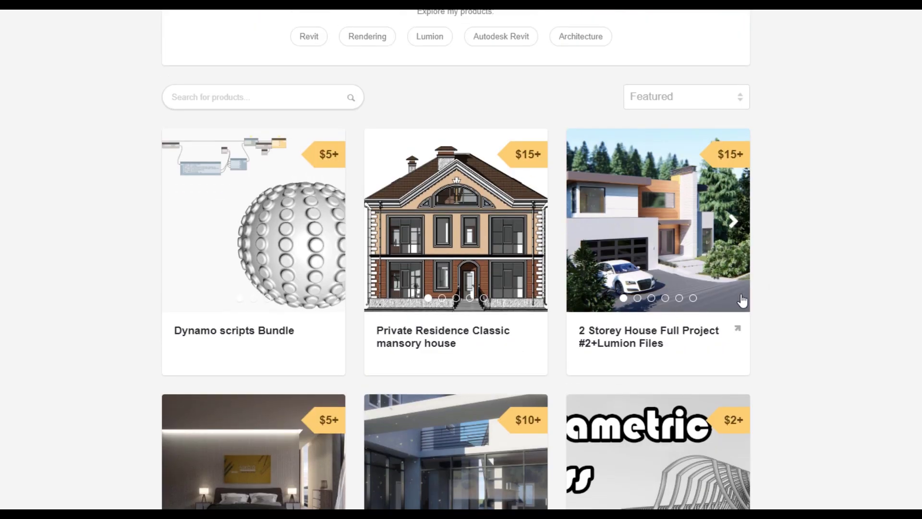
{"action": "scroll", "coordinate": [822, 347], "scroll_direction": "up", "scroll_amount": 6}
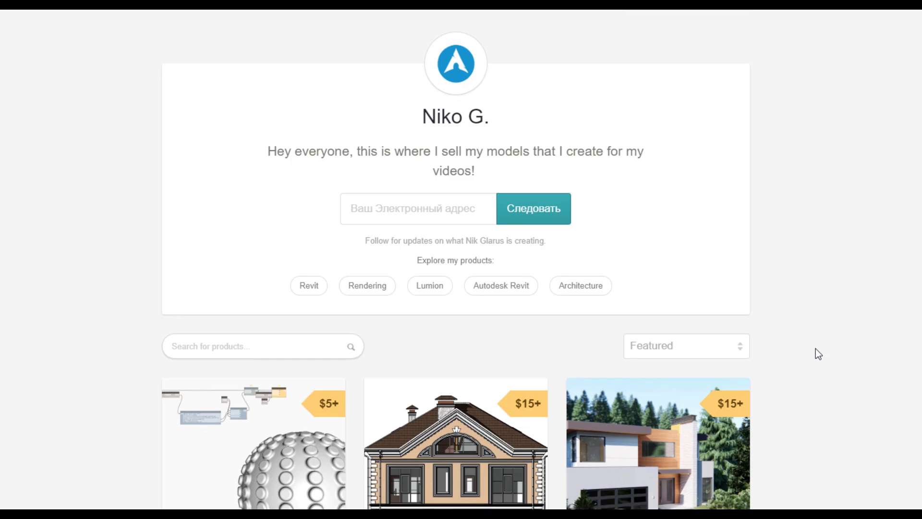
{"action": "scroll", "coordinate": [816, 349], "scroll_direction": "down", "scroll_amount": 6}
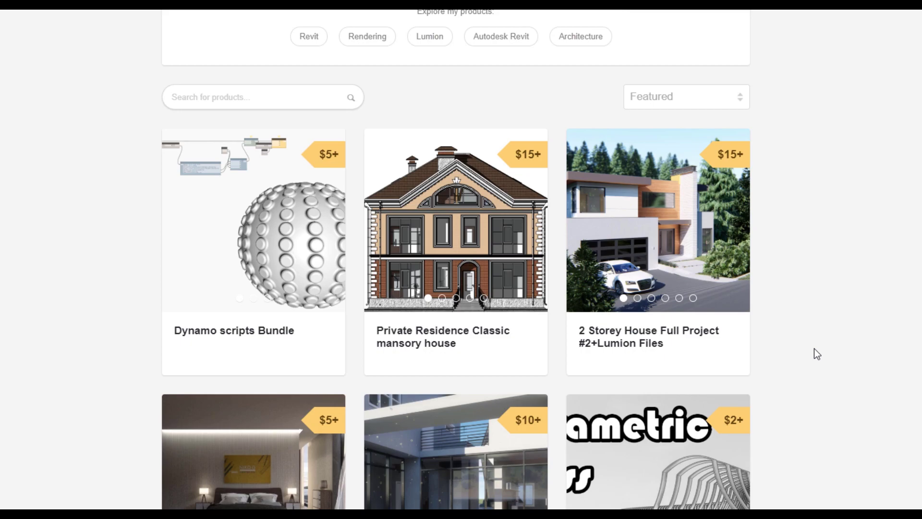
{"action": "scroll", "coordinate": [814, 348], "scroll_direction": "down", "scroll_amount": 3}
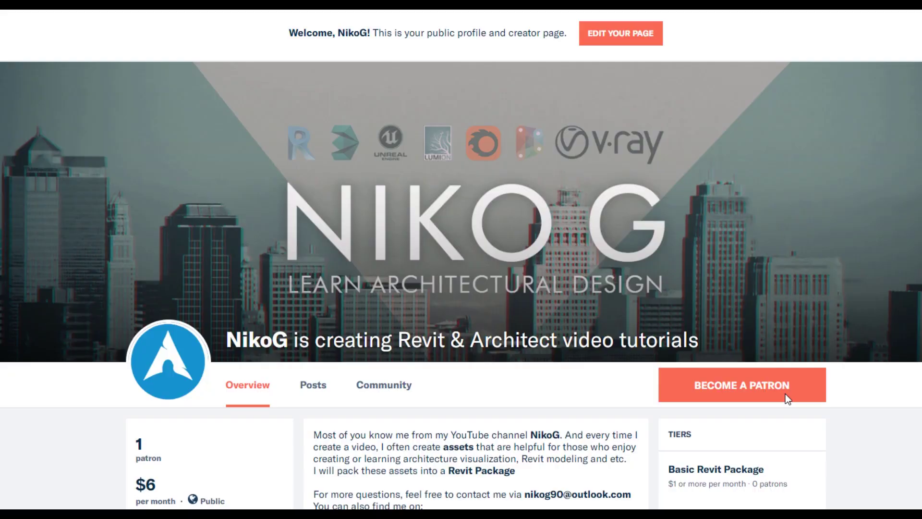
Examine the membership tiers and recent posts on the creator's Patreon page.
{"action": "scroll", "coordinate": [786, 394], "scroll_direction": "down", "scroll_amount": 6}
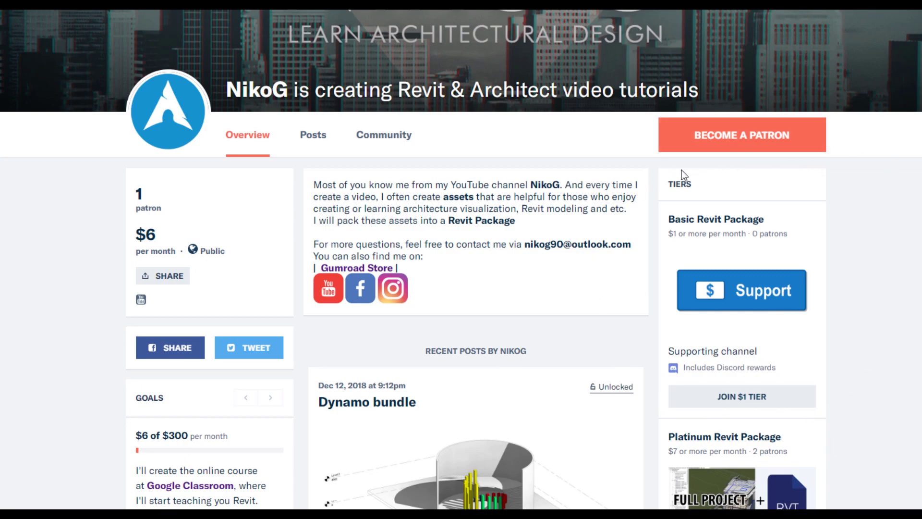
{"action": "scroll", "coordinate": [883, 308], "scroll_direction": "down", "scroll_amount": 4}
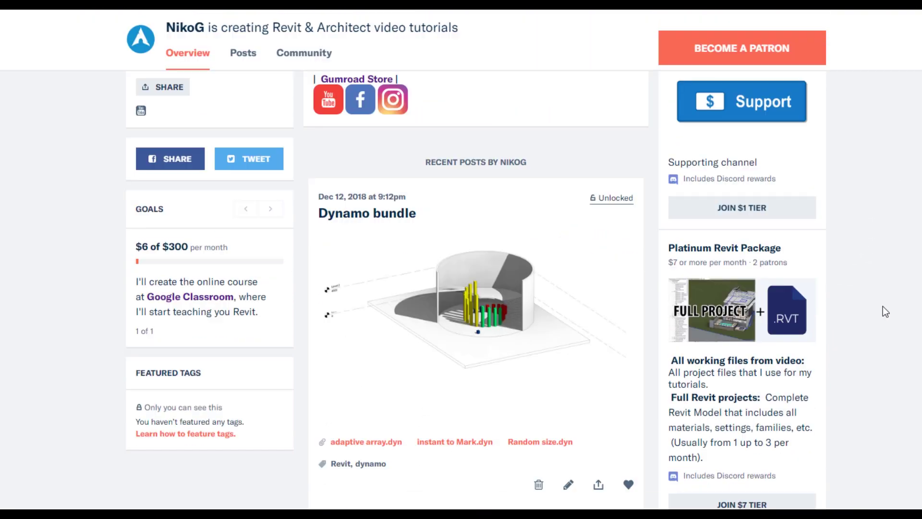
{"action": "scroll", "coordinate": [883, 307], "scroll_direction": "down", "scroll_amount": 4}
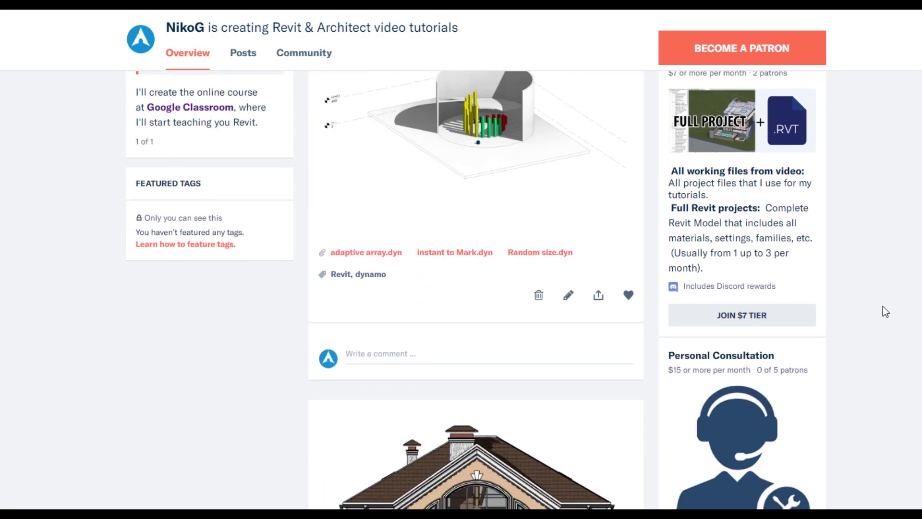
{"action": "scroll", "coordinate": [883, 307], "scroll_direction": "down", "scroll_amount": 6}
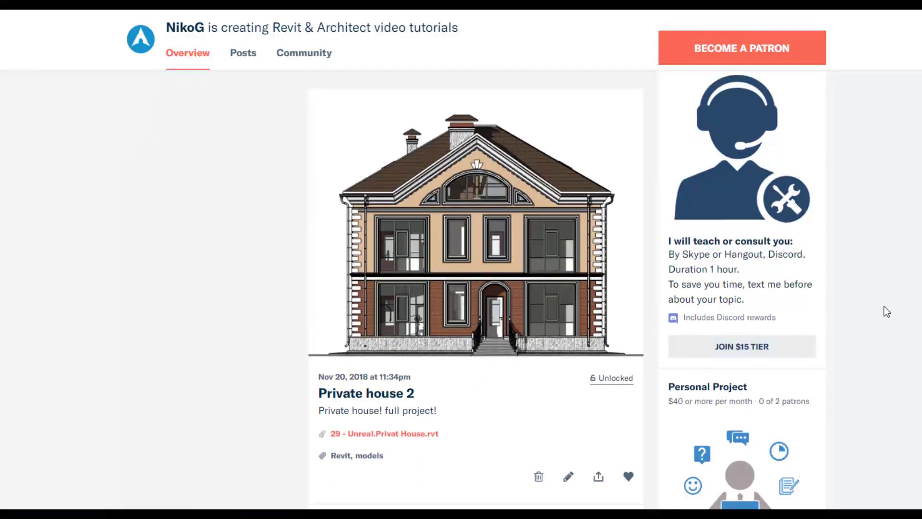